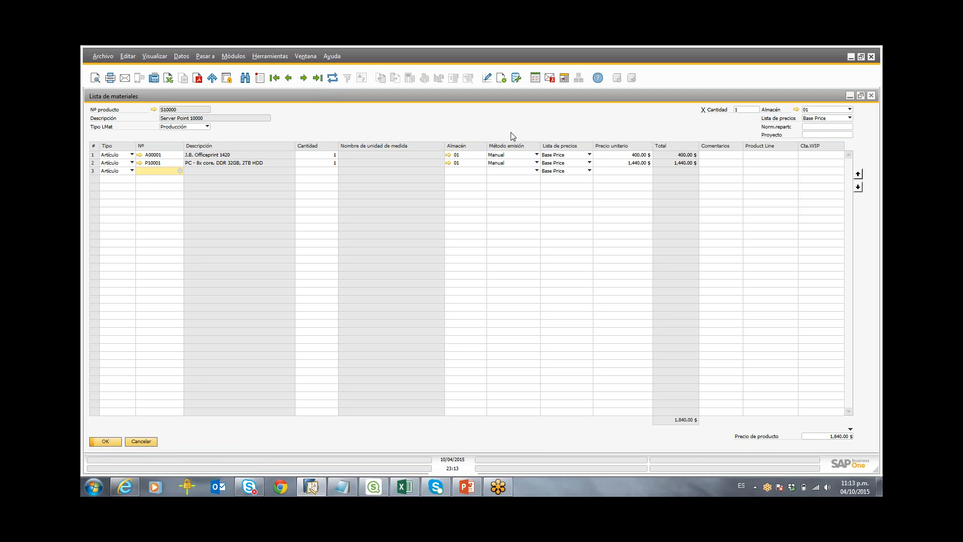
Step: Copy the product number S10000 from the bill of materials and close that window
right_click(193, 108)
left_click(201, 116)
left_click(871, 98)
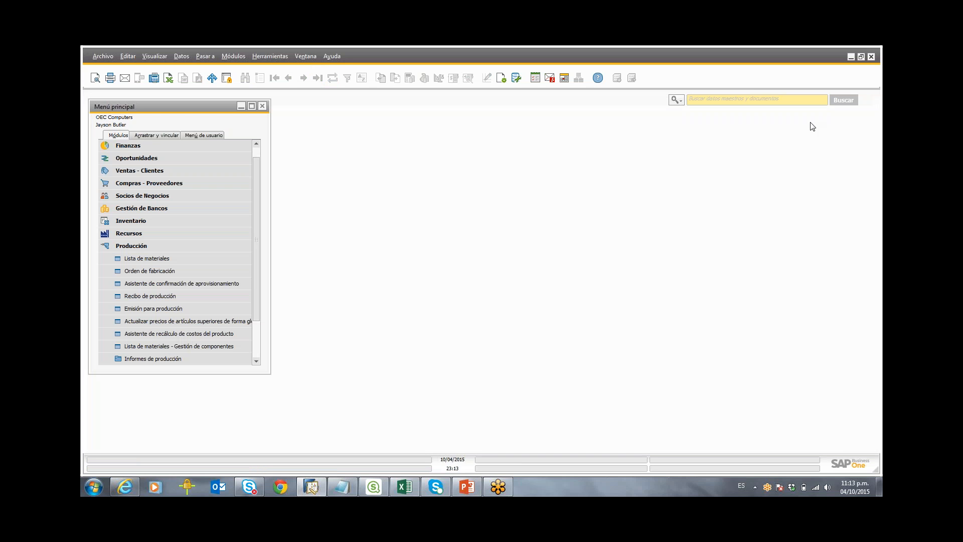
Step: Start a new standard production order (Orden de fabricación) for product S10000
left_click(229, 245)
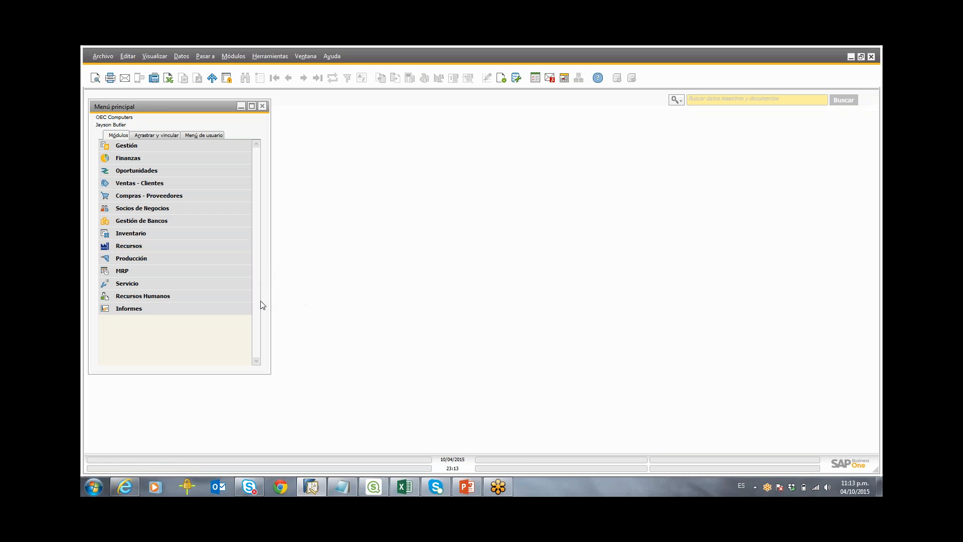
left_click(241, 262)
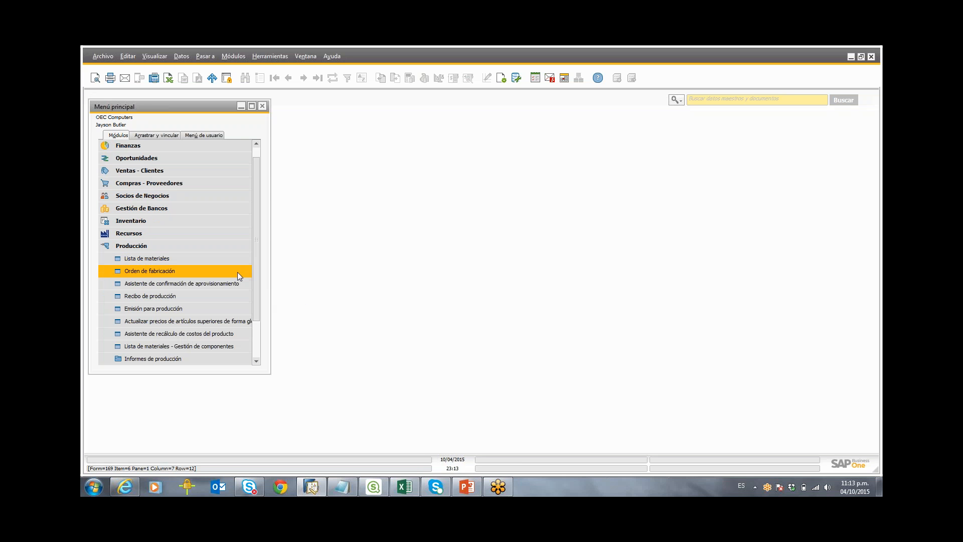
left_click(237, 272)
type("S10000")
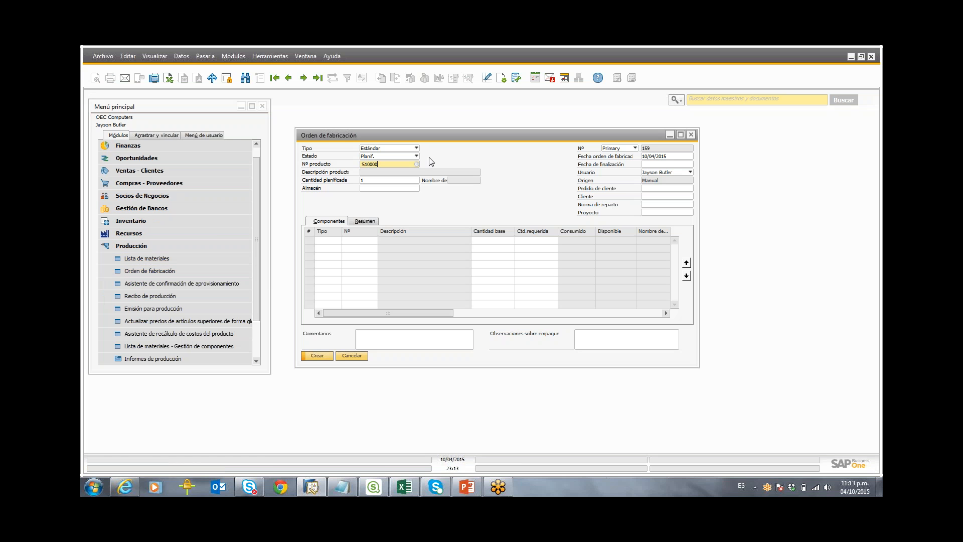
key("Tab")
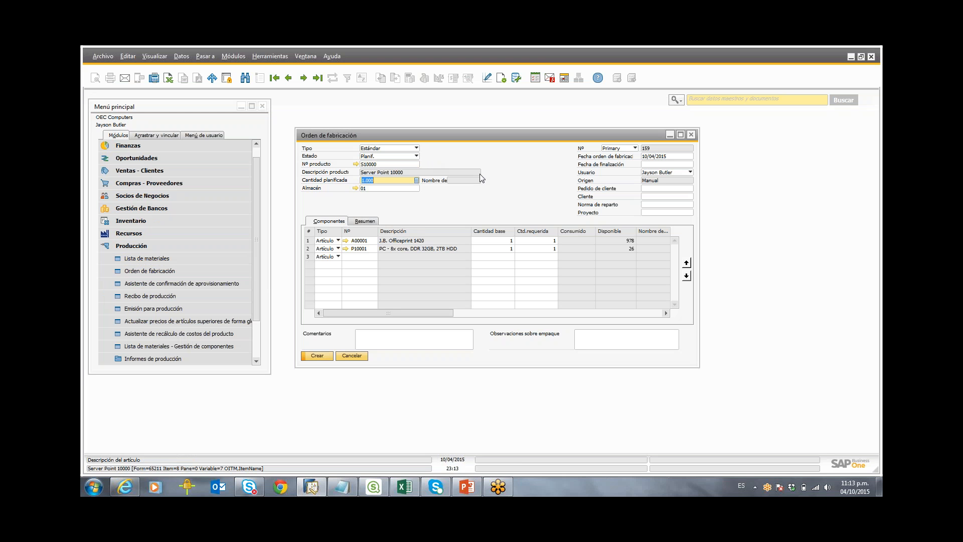
Step: Enlarge the production order window, set the completion date to 10/04/2015 and create the order
left_click(681, 136)
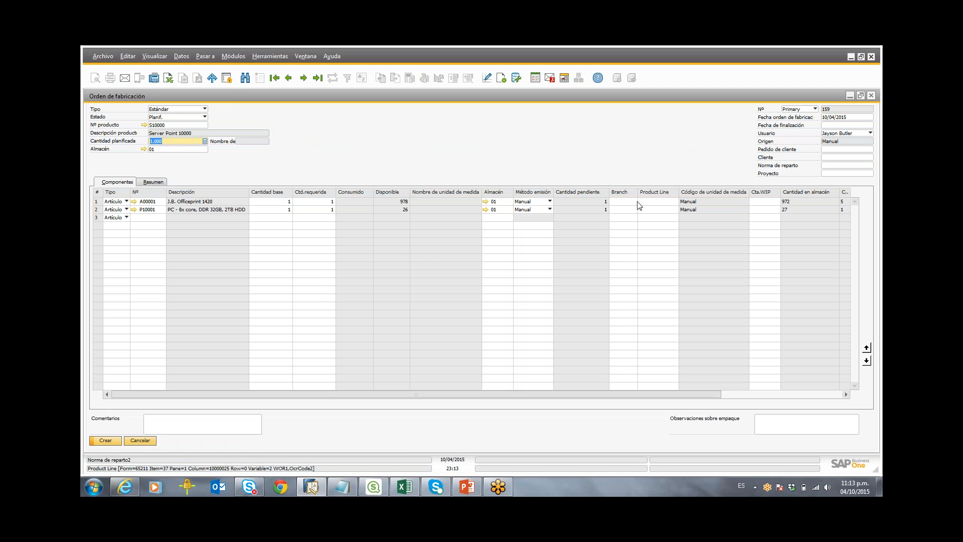
left_click(842, 125)
key("Tab")
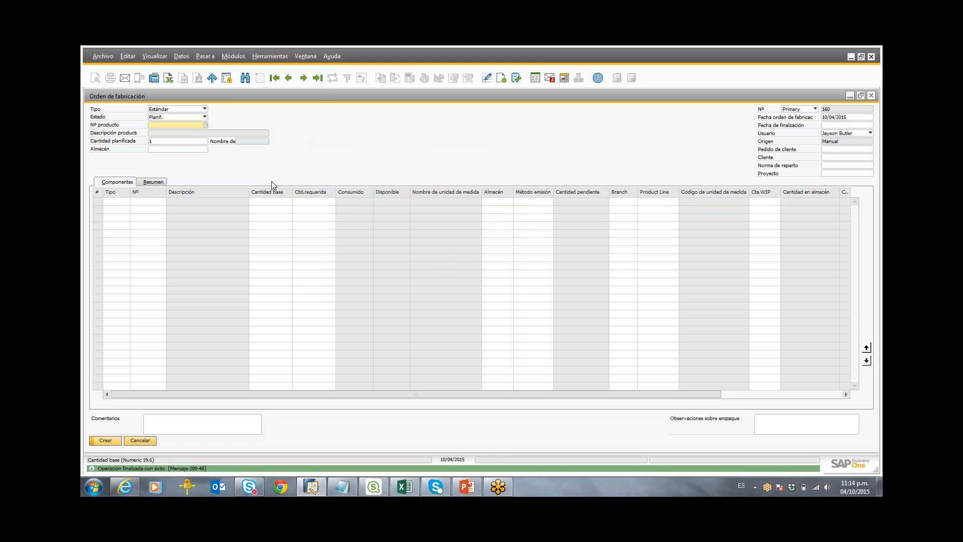
Step: Reopen the most recent production order, change its status to Liberado, and save and close it
left_click(316, 80)
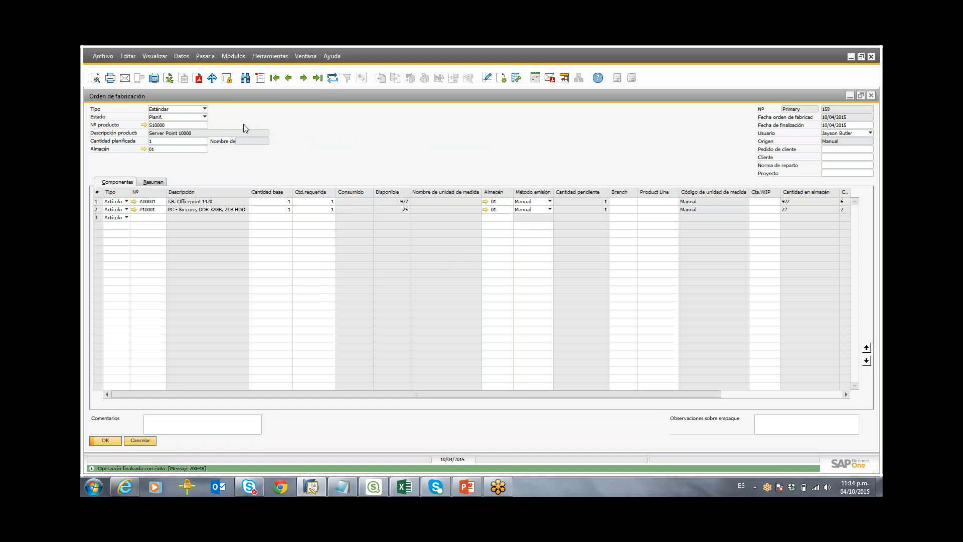
left_click(204, 117)
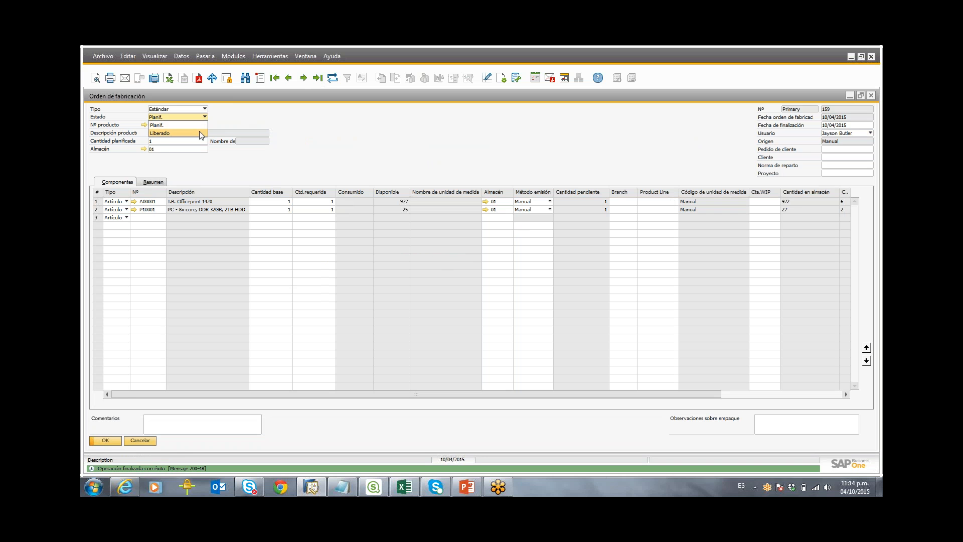
left_click(161, 133)
left_click(106, 440)
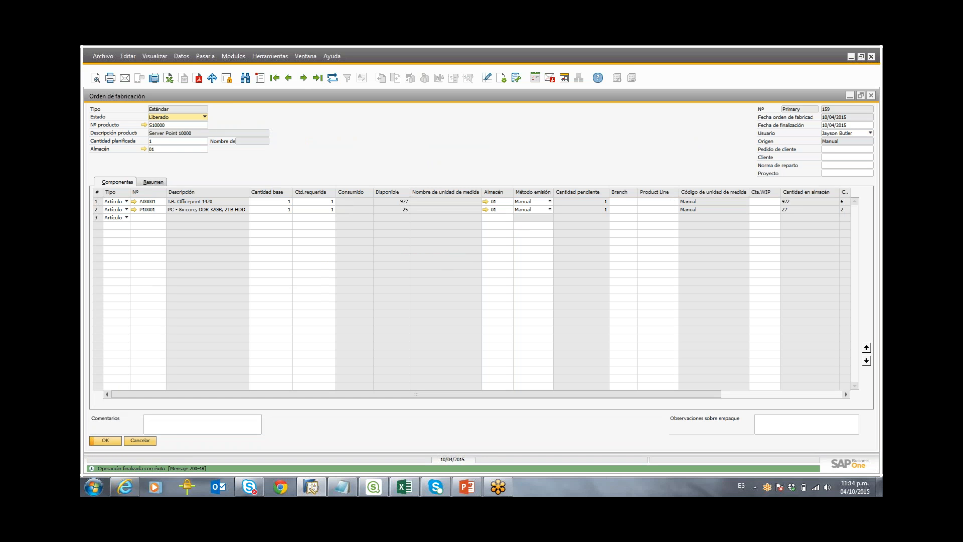
left_click(107, 440)
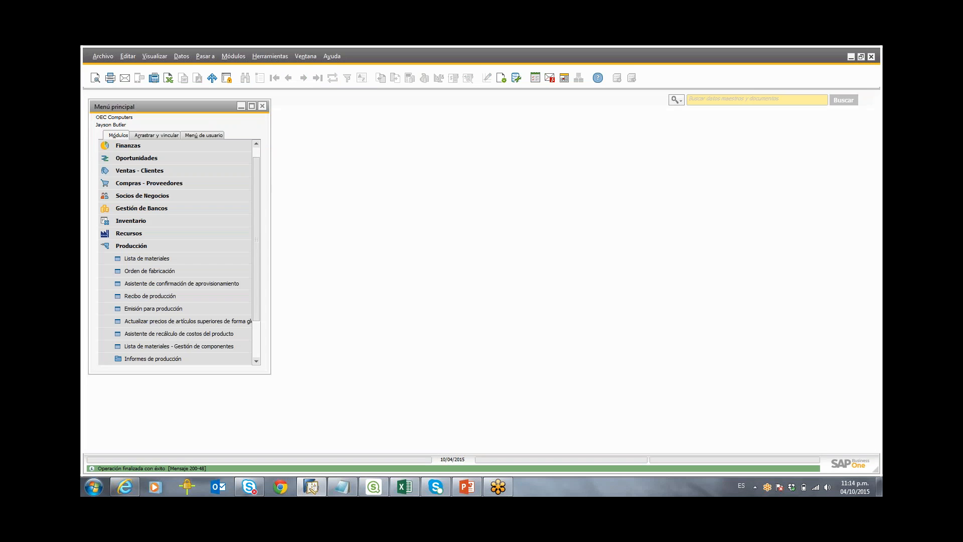
Step: Open the pick and pack manager for open production orders only, excluding customer orders (Pedidos de cliente)
left_click(238, 251)
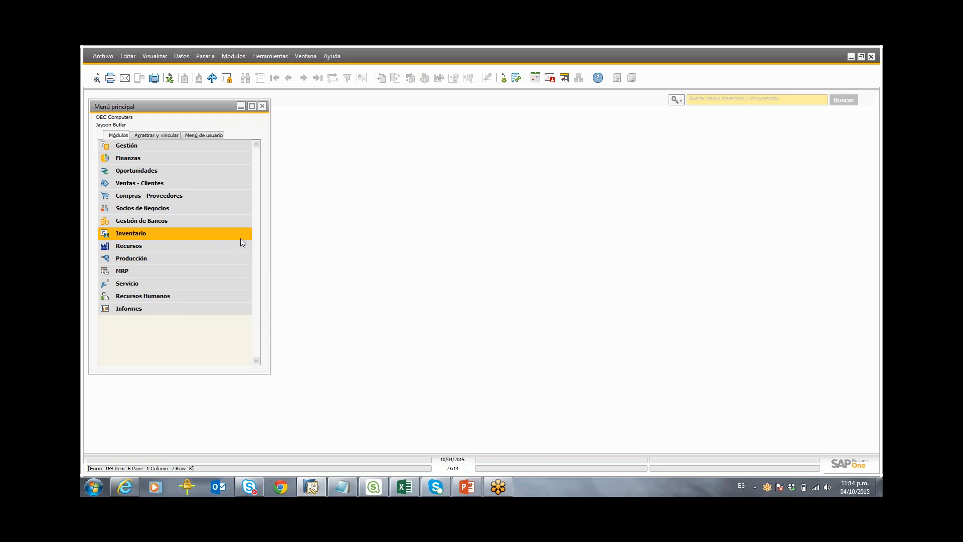
left_click(239, 238)
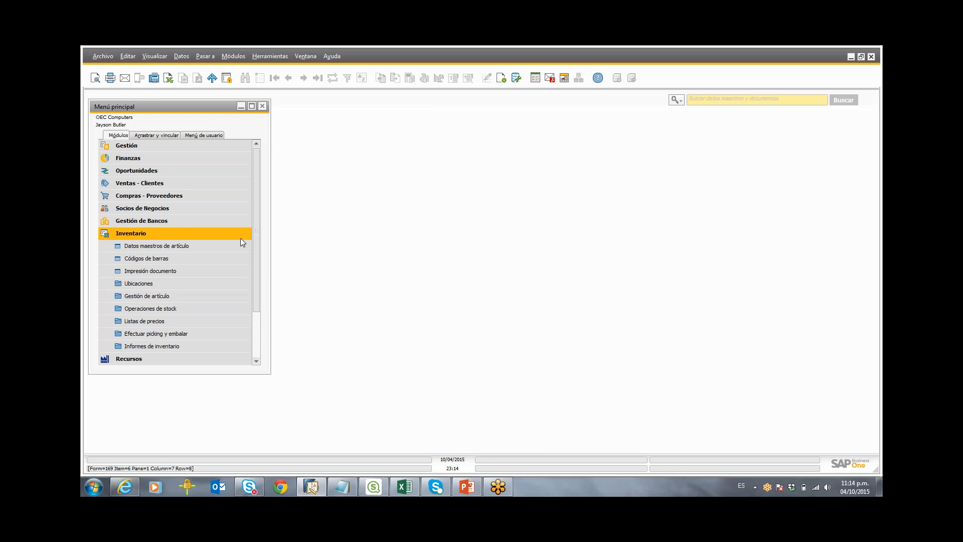
left_click(232, 334)
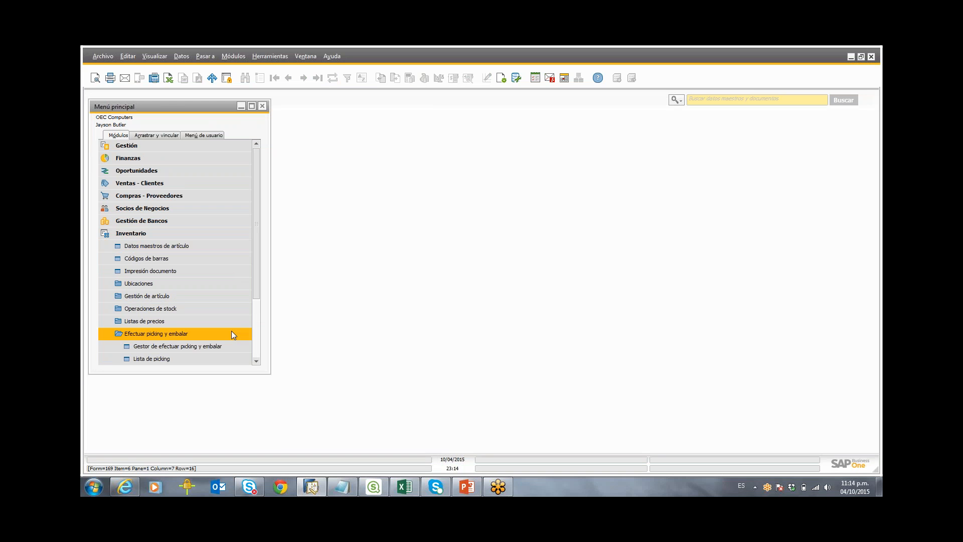
left_click(224, 346)
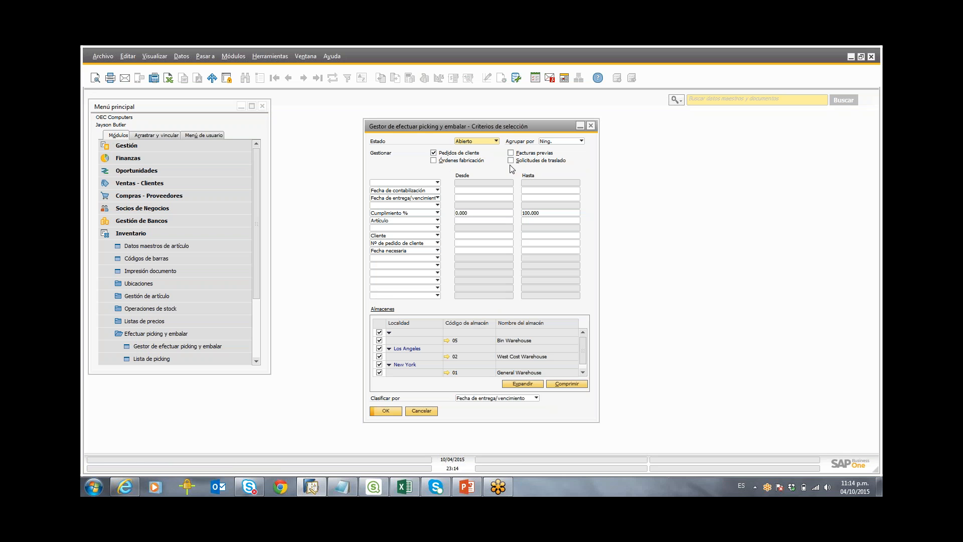
left_click(434, 161)
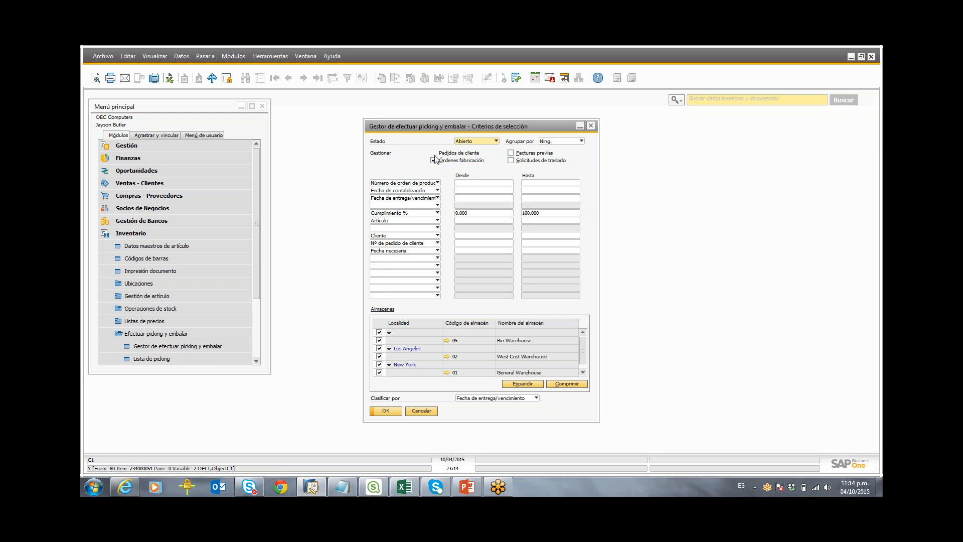
left_click(434, 153)
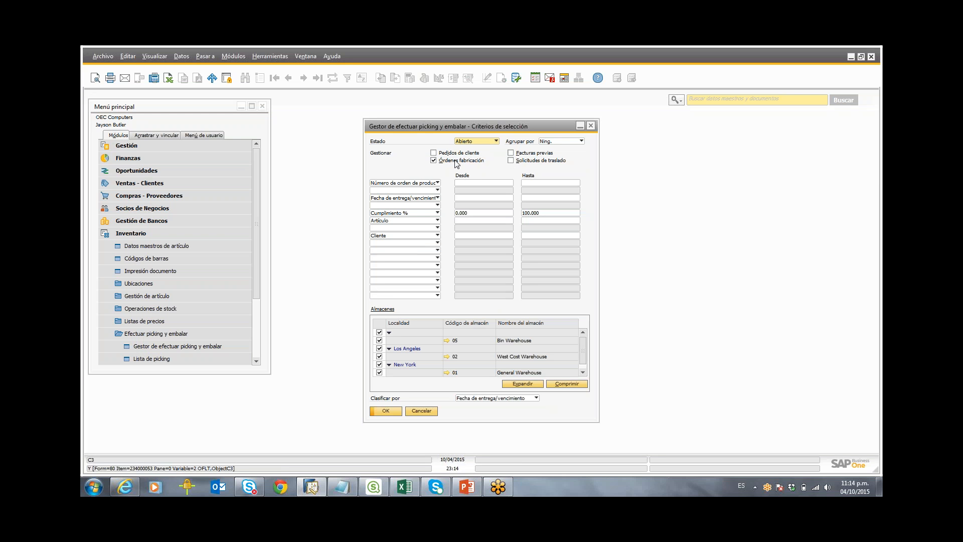
left_click(386, 410)
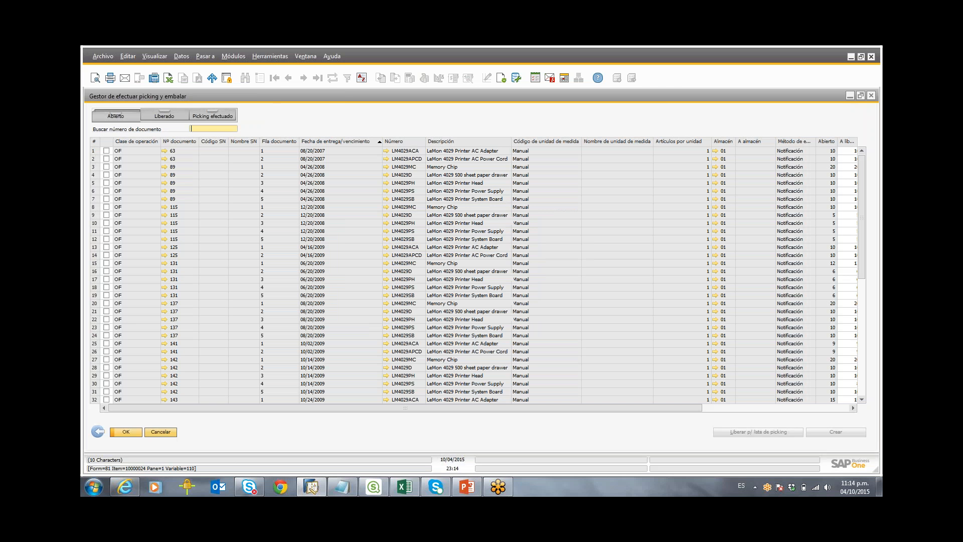
Step: Select component lines A00001 and P10001 of the newest production order and start releasing them to a pick list through the wizard's parameters
left_click_drag(863, 184, 859, 305)
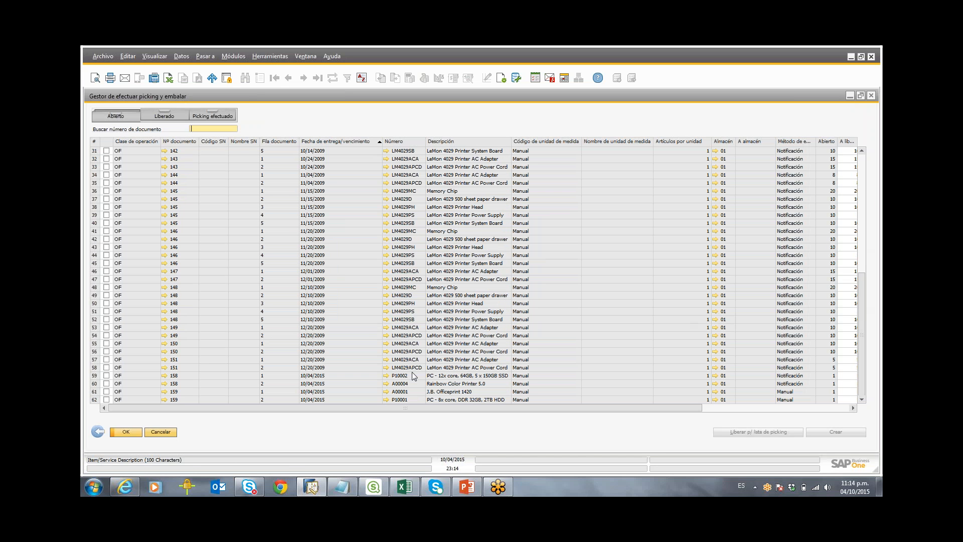
left_click(107, 392)
left_click(107, 399)
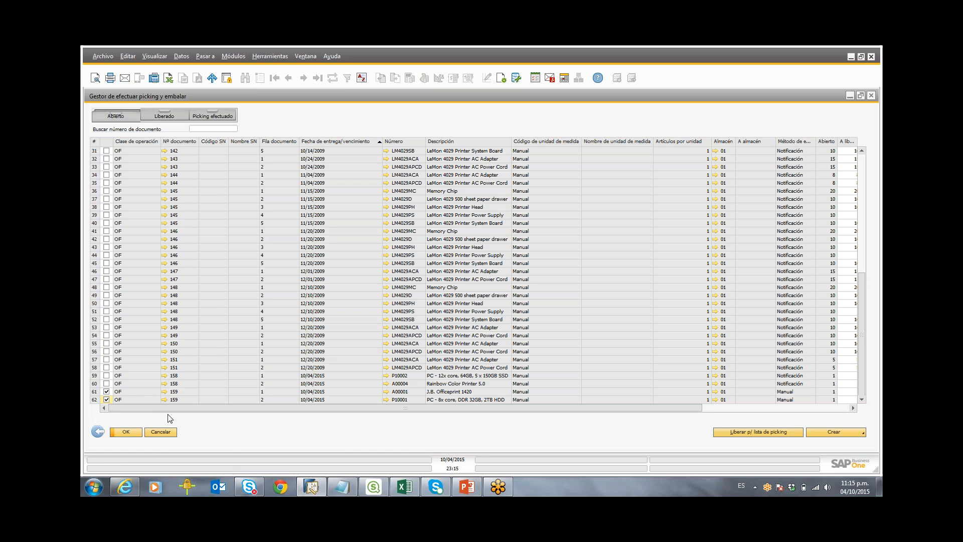
left_click(733, 432)
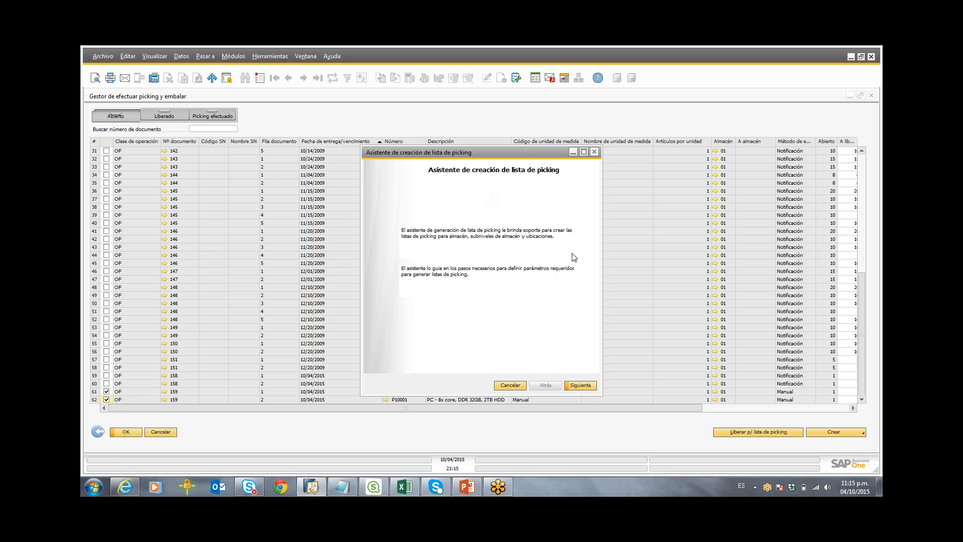
left_click(572, 385)
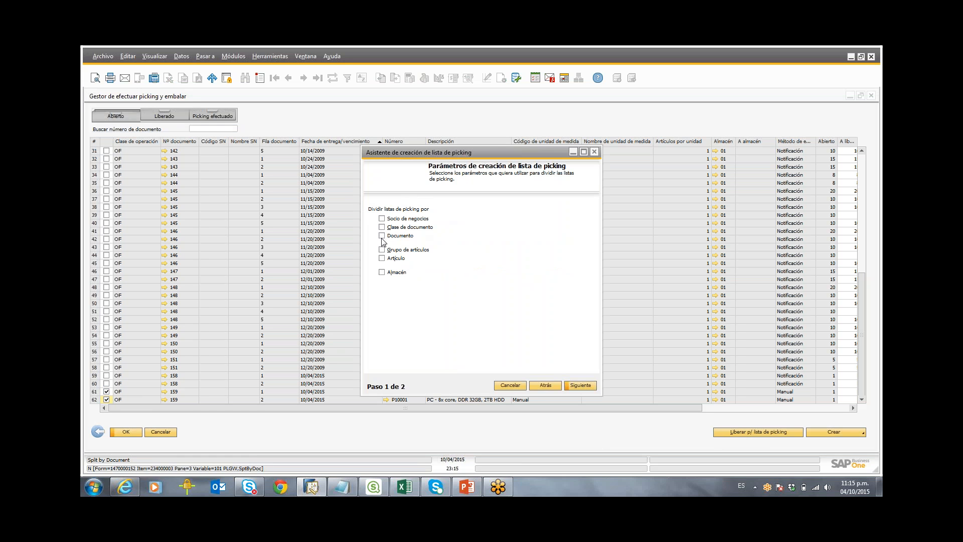
left_click(382, 259)
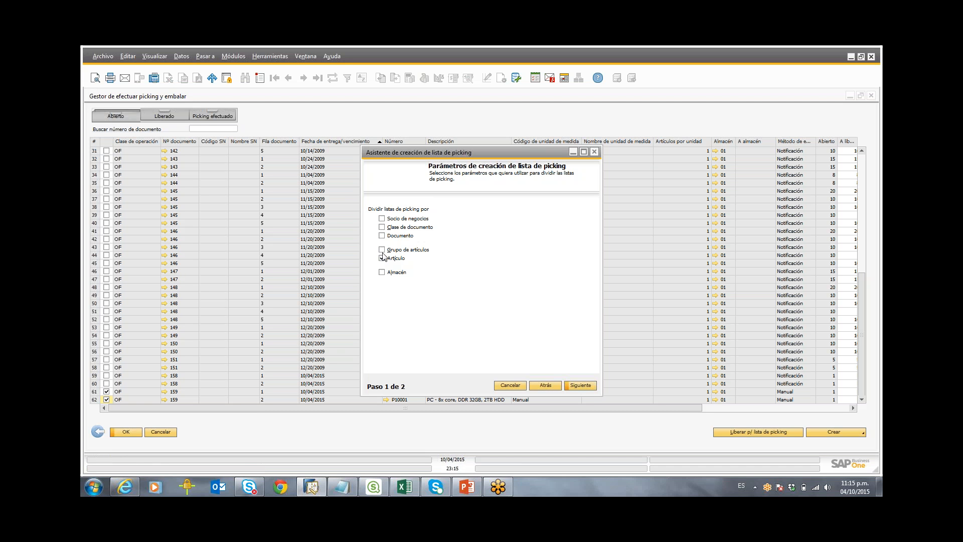
left_click(382, 250)
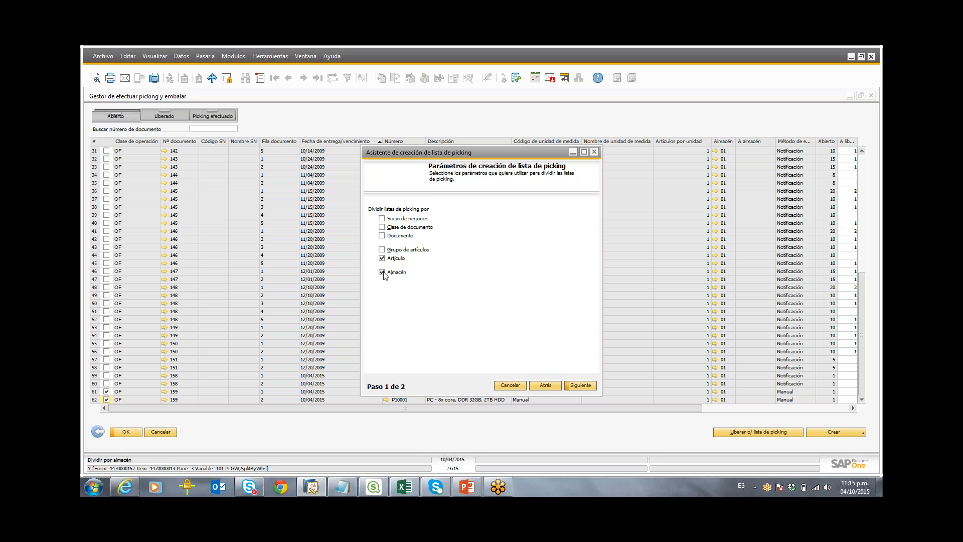
left_click(382, 272)
left_click(381, 259)
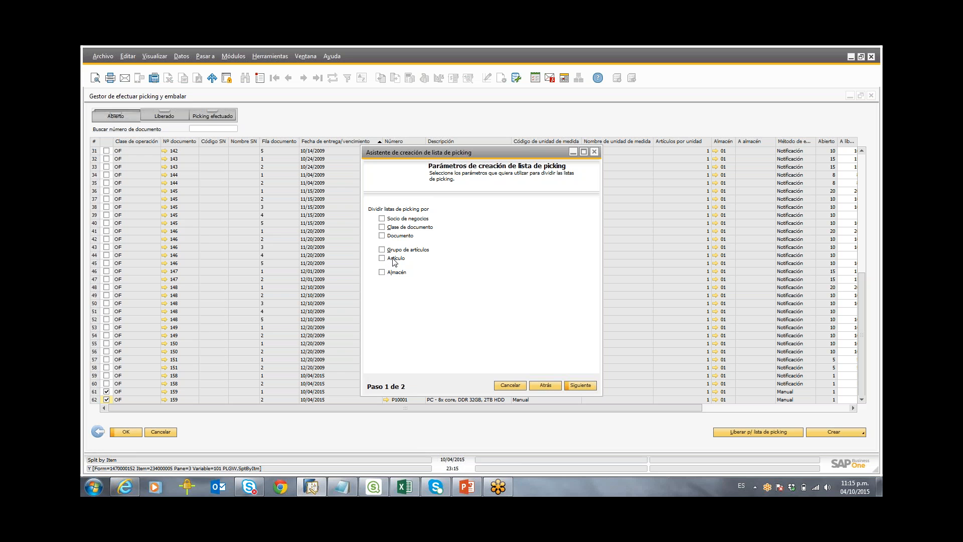
Step: Continue the wizard without splitting the pick lists, widen it to show the details, and generate the pick list
left_click(575, 385)
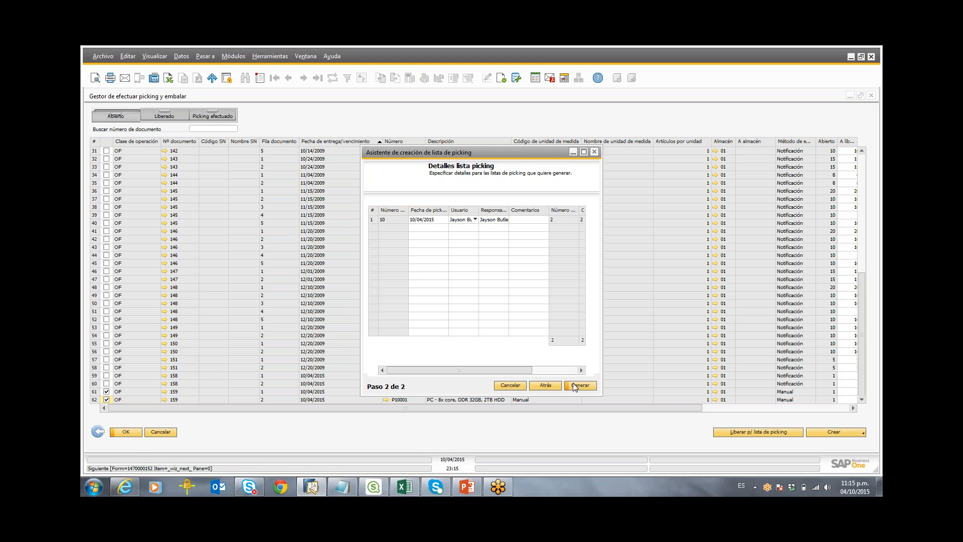
left_click_drag(598, 240, 745, 229)
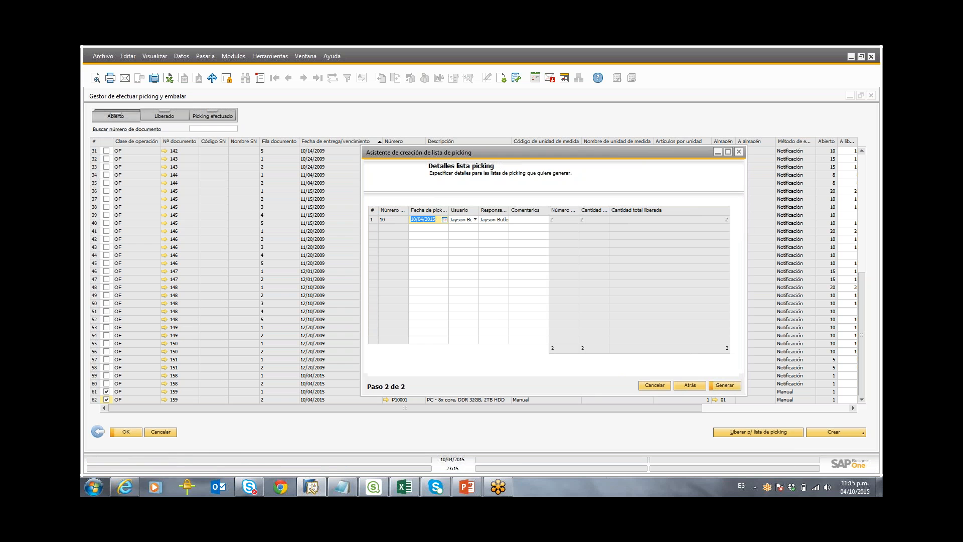
left_click_drag(321, 219, 286, 219)
left_click(467, 219)
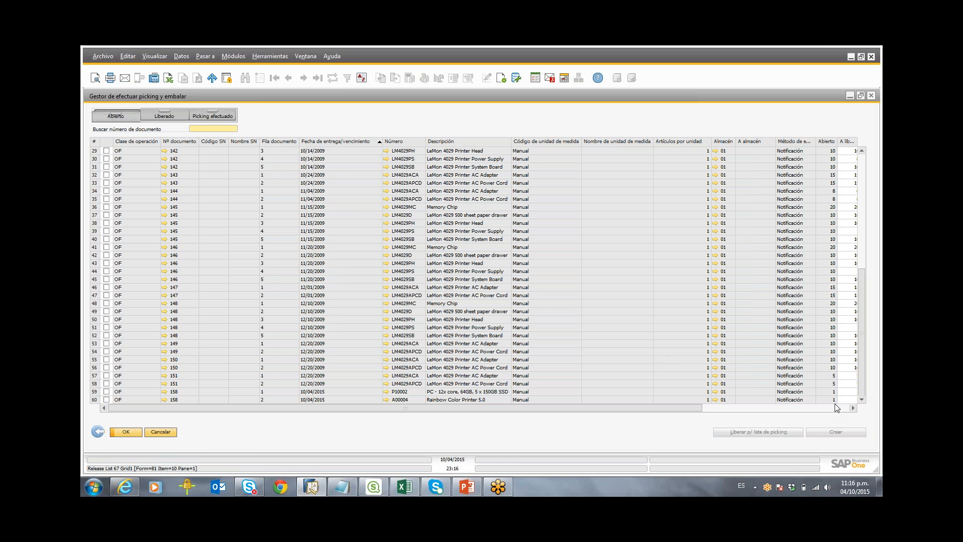
Step: Select both lines of pick list 10 among the released items and start an issue for production (Emisión para producción) from them
left_click(177, 116)
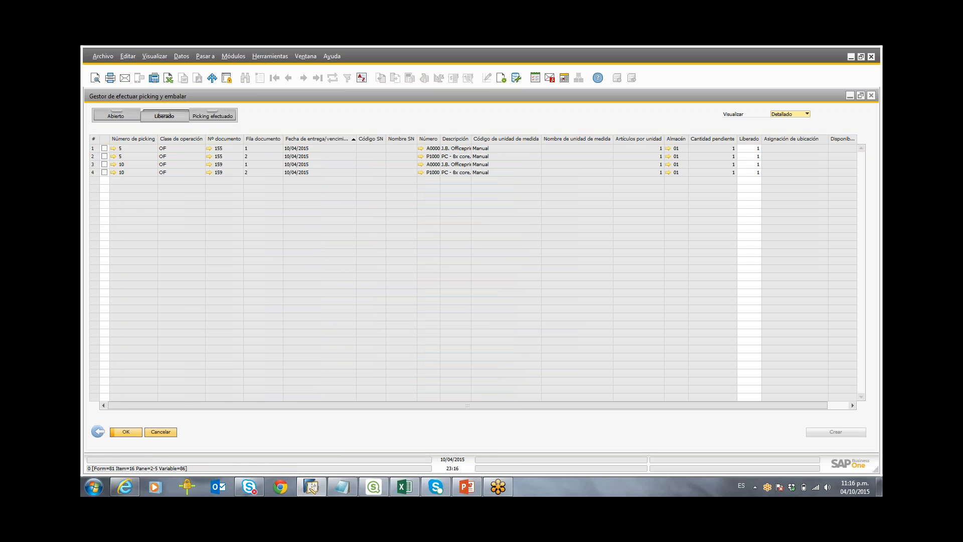
left_click(105, 164)
left_click(105, 173)
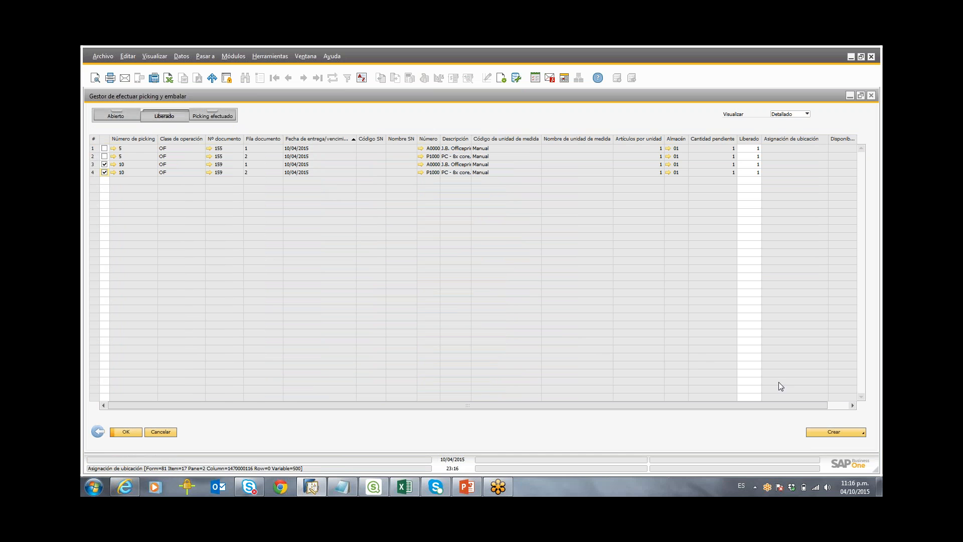
left_click(823, 433)
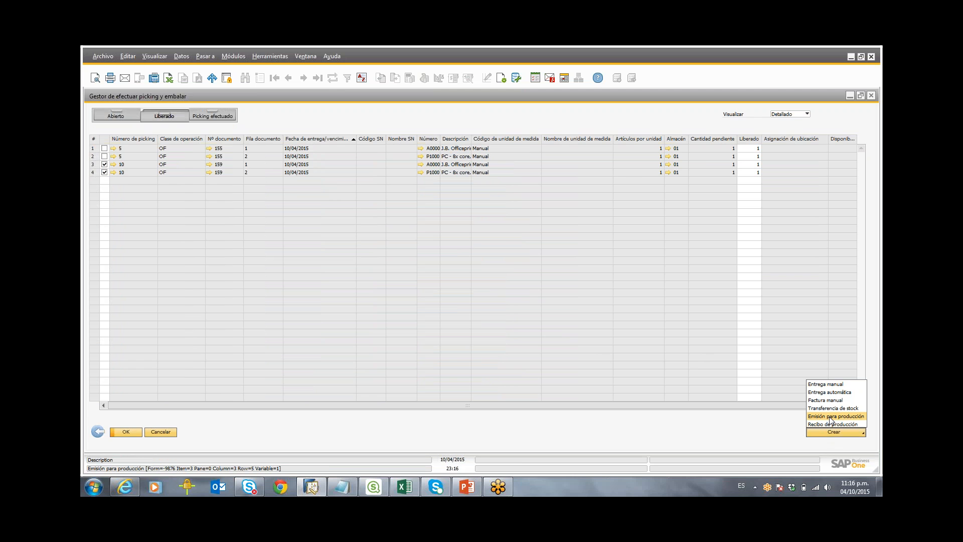
left_click(830, 416)
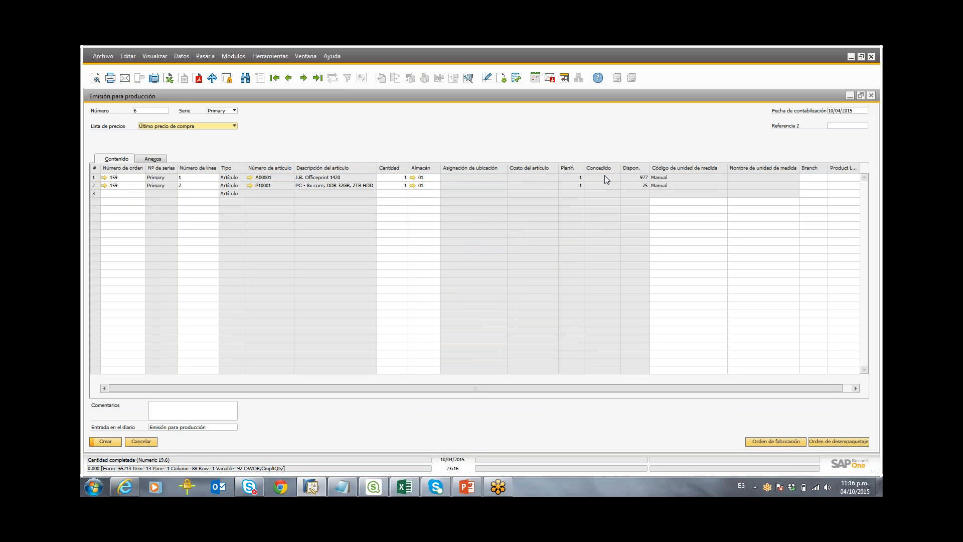
Step: Create the issue for production document, accepting that it cannot be modified, and close the pick and pack manager
left_click(119, 442)
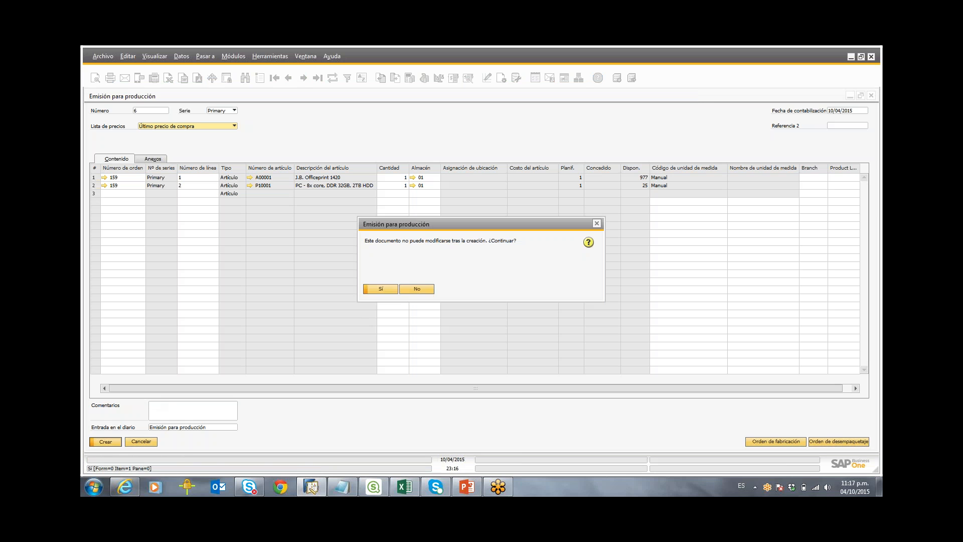
left_click(372, 289)
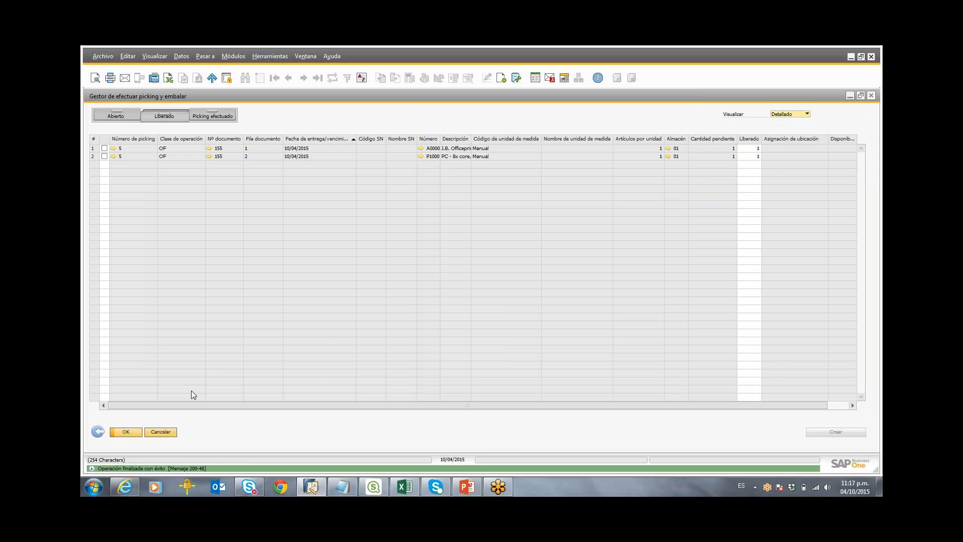
left_click(160, 432)
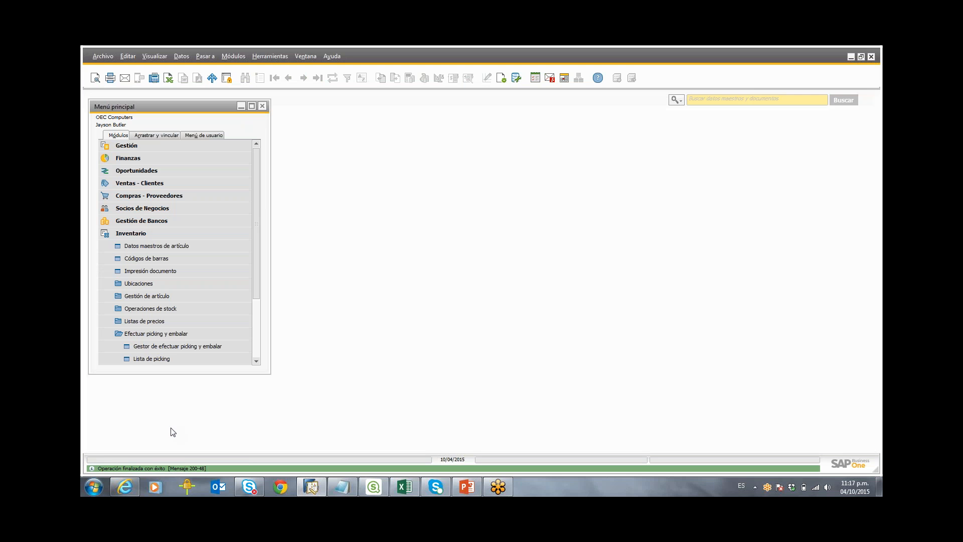
Step: Open the most recent production order, the one for S10000, review the costs in its summary, and close it
left_click(228, 234)
left_click(217, 257)
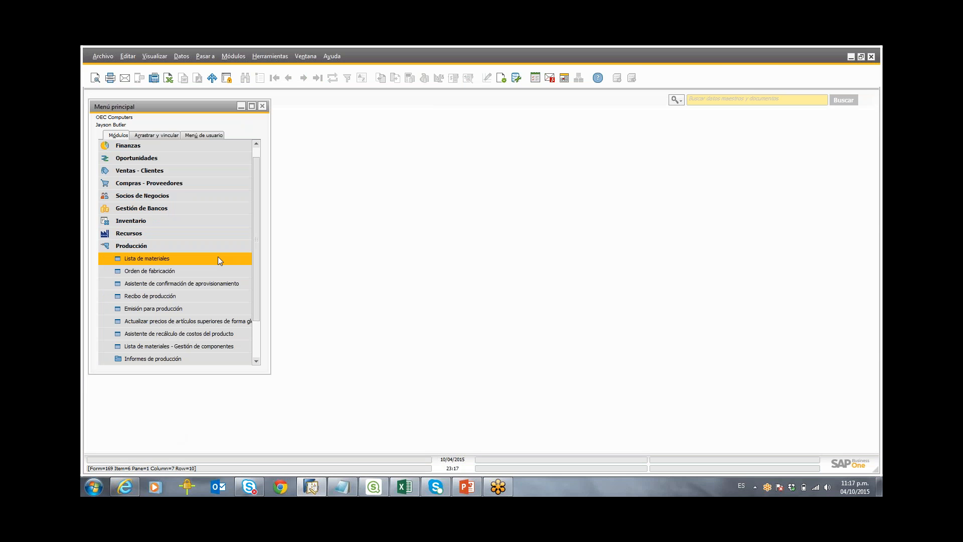
left_click(214, 269)
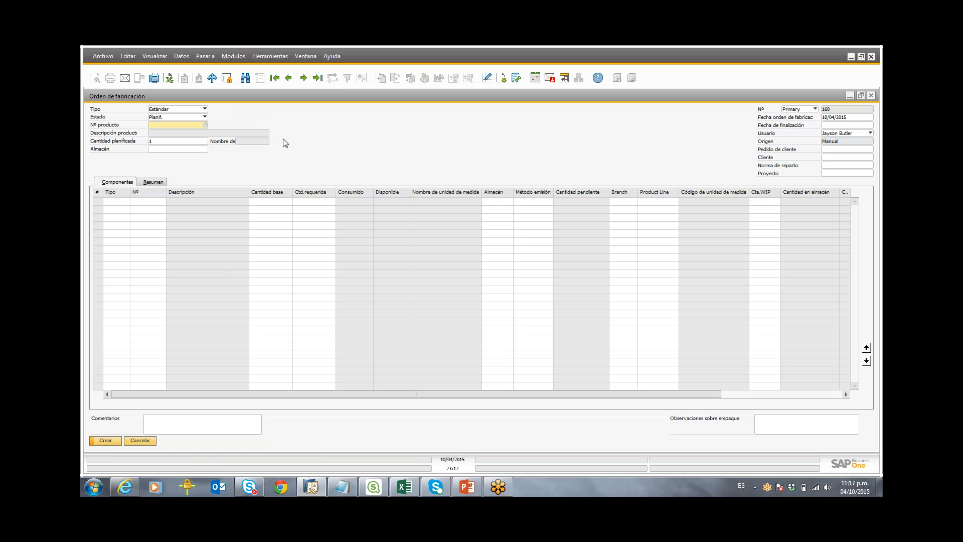
left_click(319, 84)
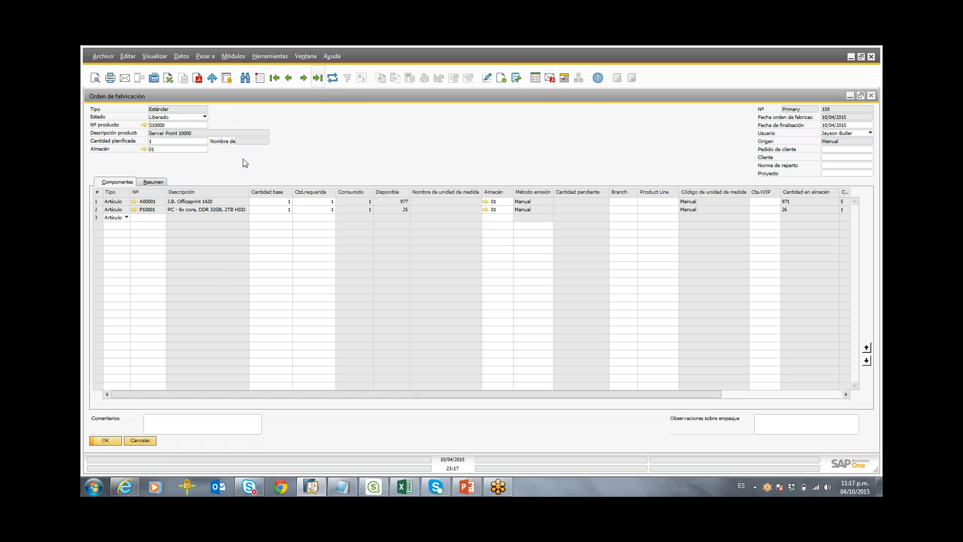
left_click(160, 182)
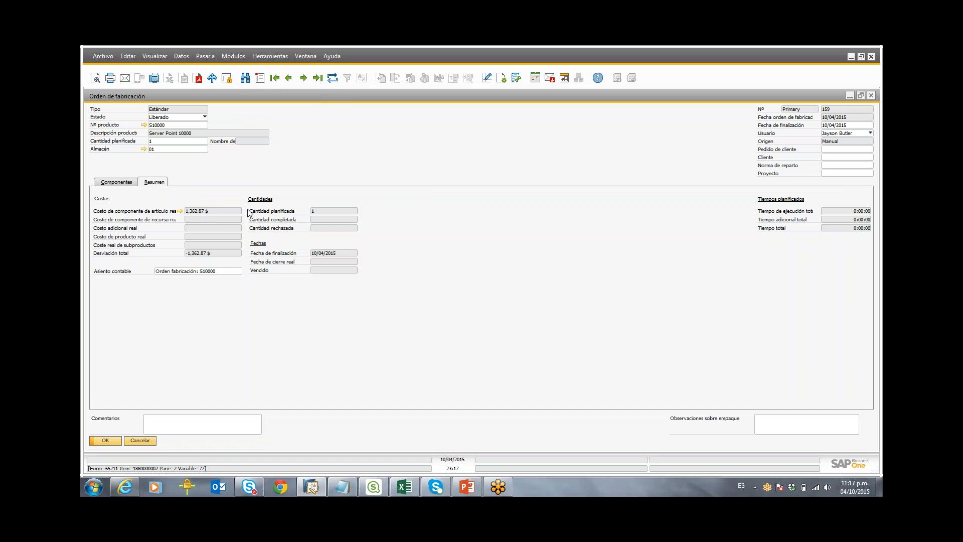
left_click(858, 97)
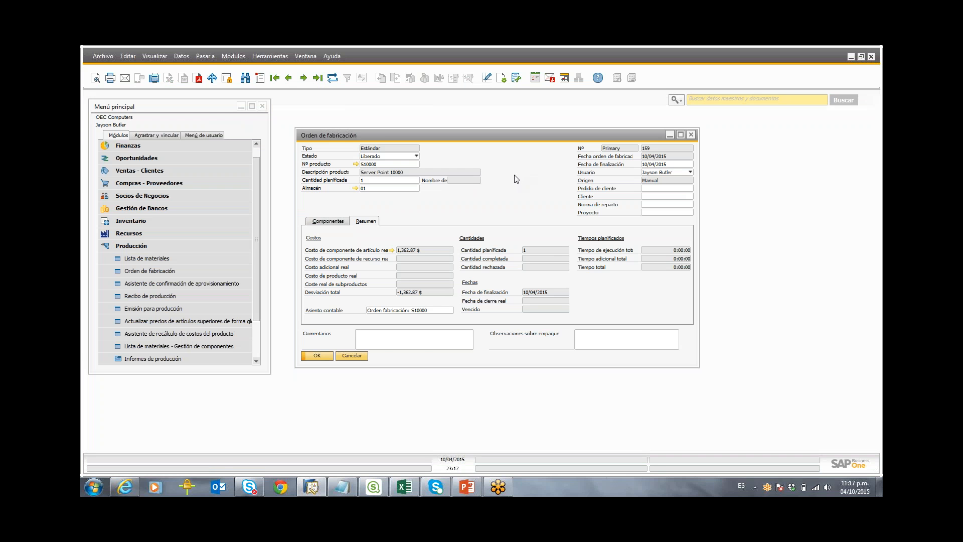
left_click(362, 354)
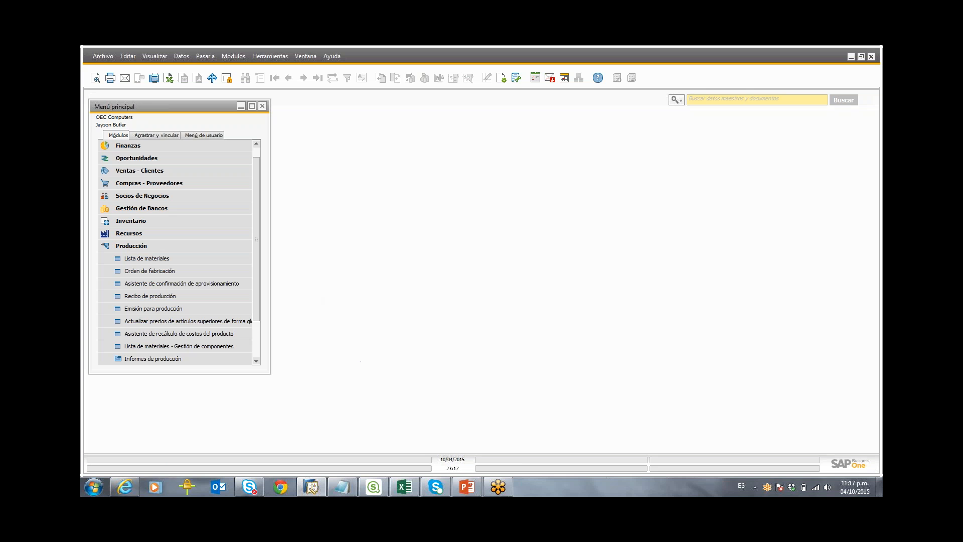
Step: Find the bill of materials for PC Set 2, whose components use the backflush (Notificación) issue method, copy its product number, and close it
left_click(240, 257)
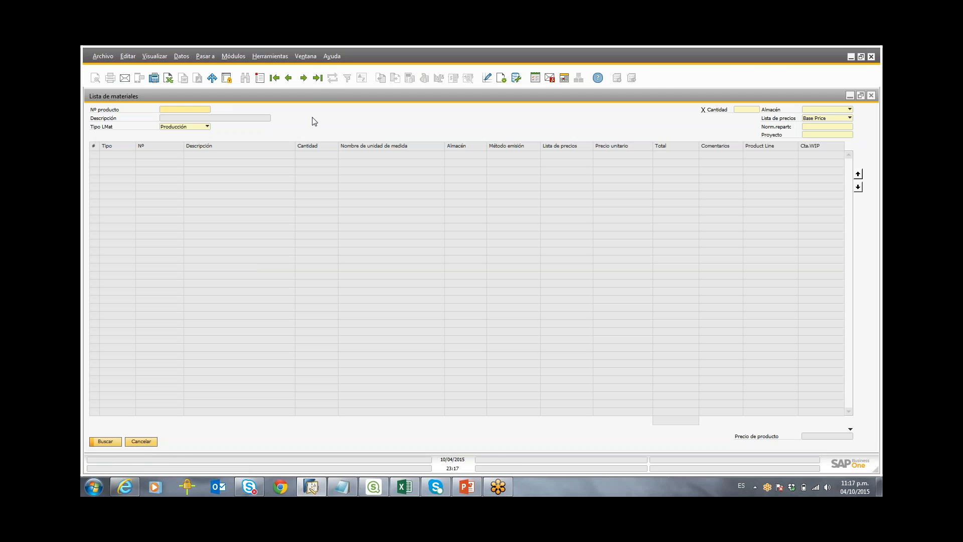
left_click(319, 83)
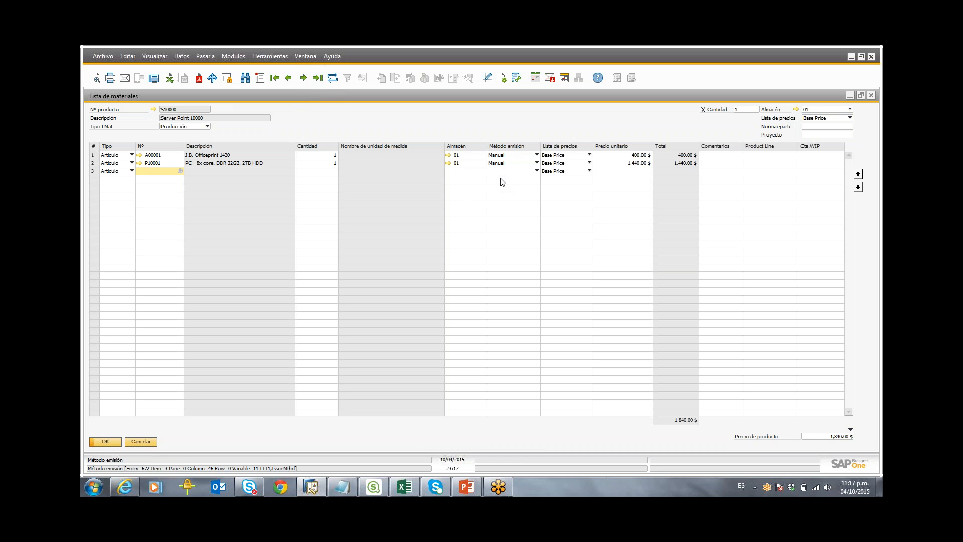
left_click(288, 80)
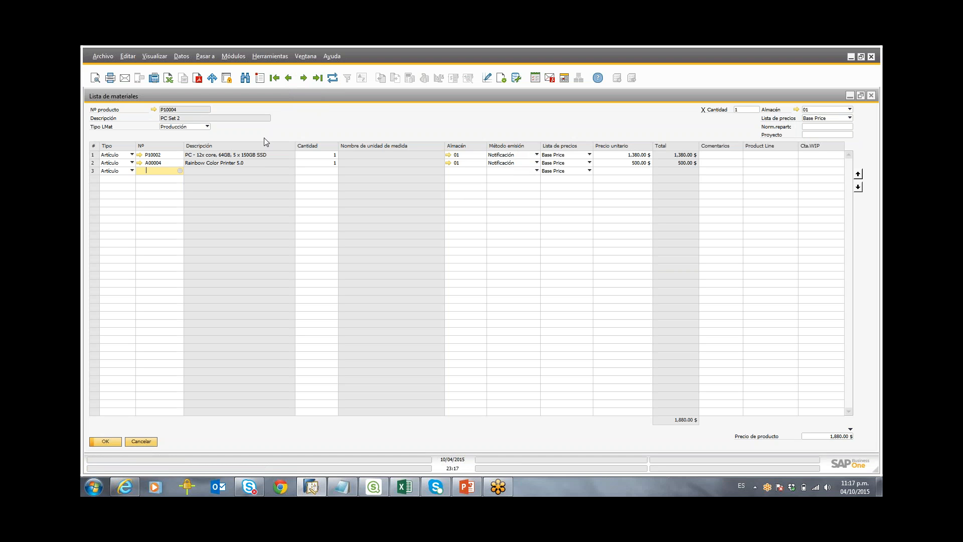
right_click(190, 109)
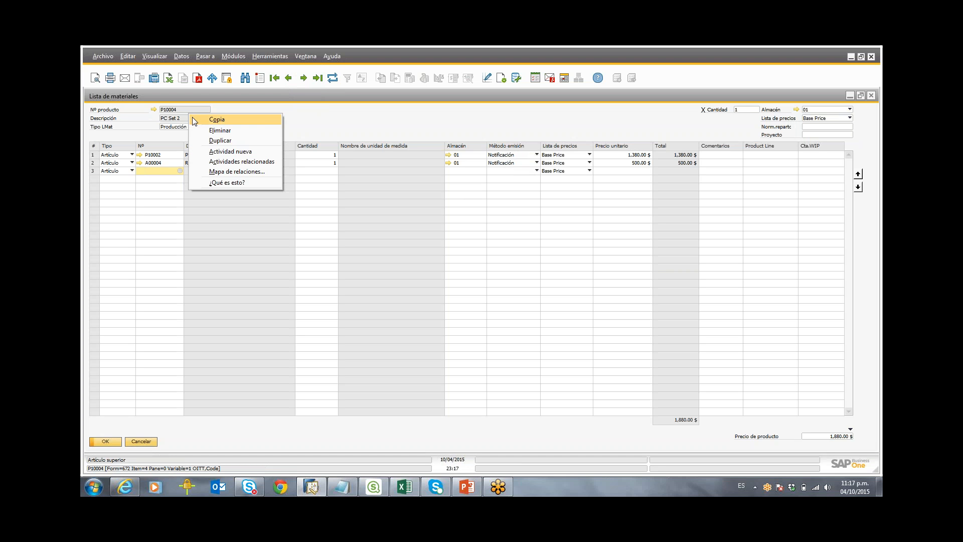
left_click(197, 119)
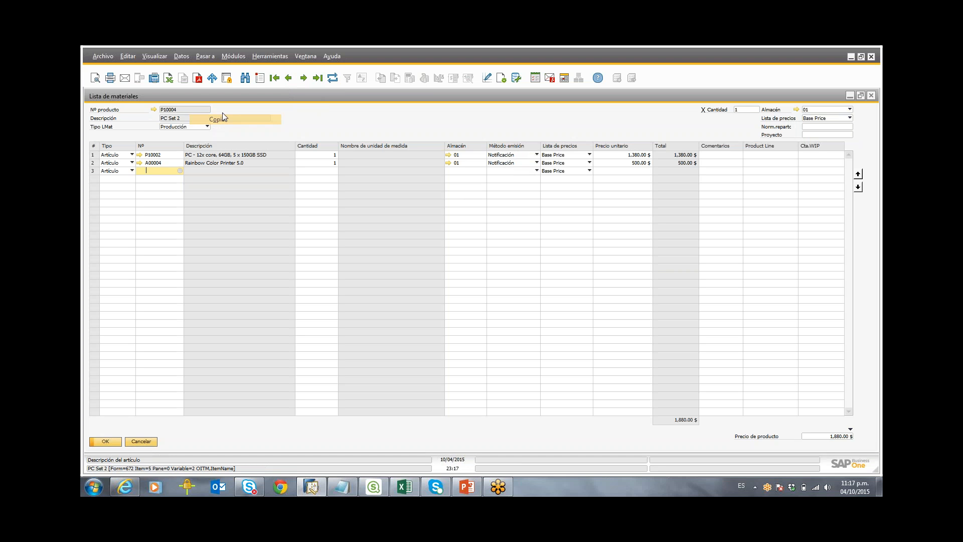
left_click(868, 98)
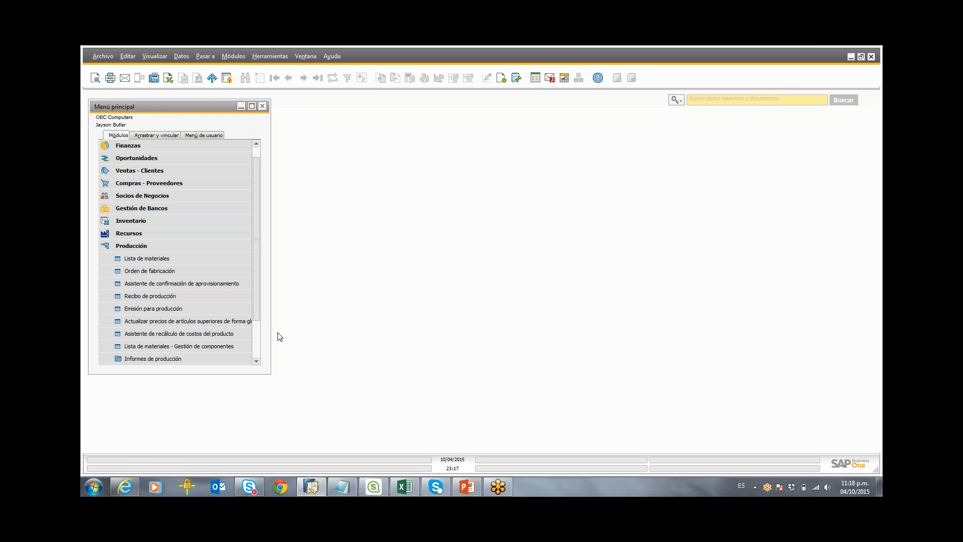
Step: Create a production order for product P10004 with completion date 10/04/2015, keeping its components on the Notificación issue method
left_click(225, 272)
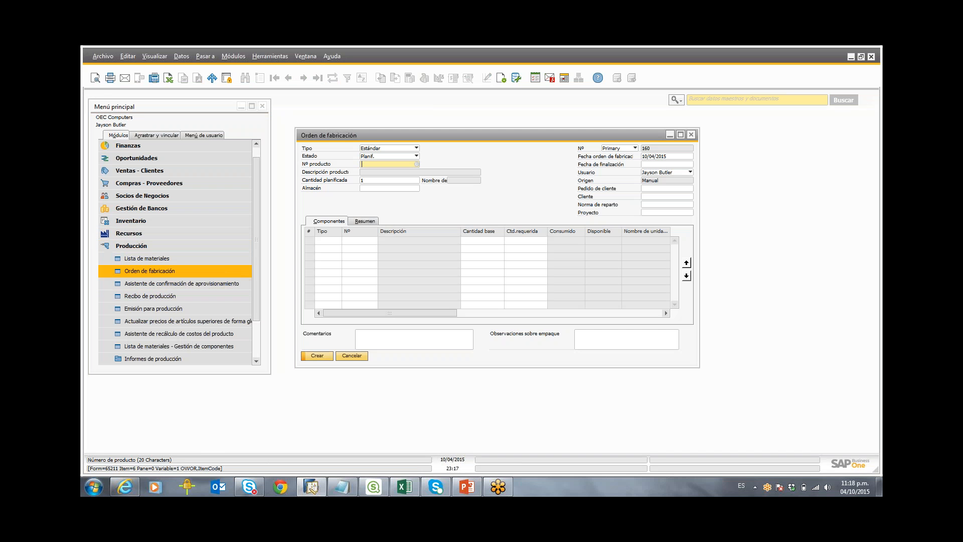
type("P10004")
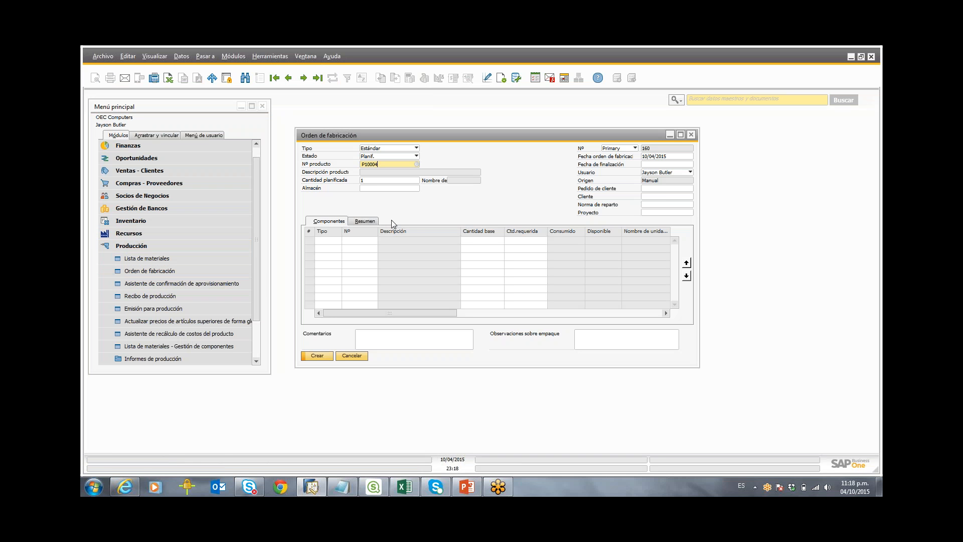
key("Tab")
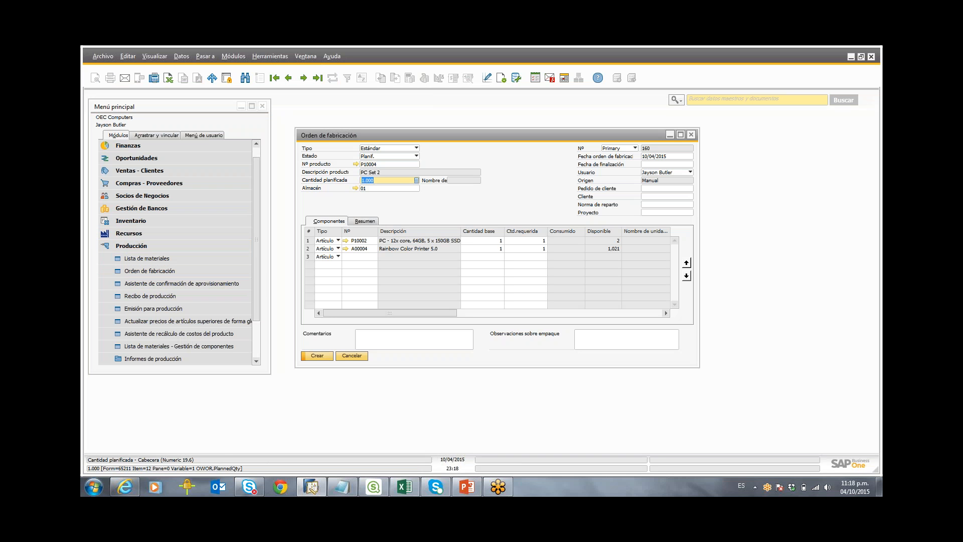
left_click(648, 165)
type("a")
key("Tab")
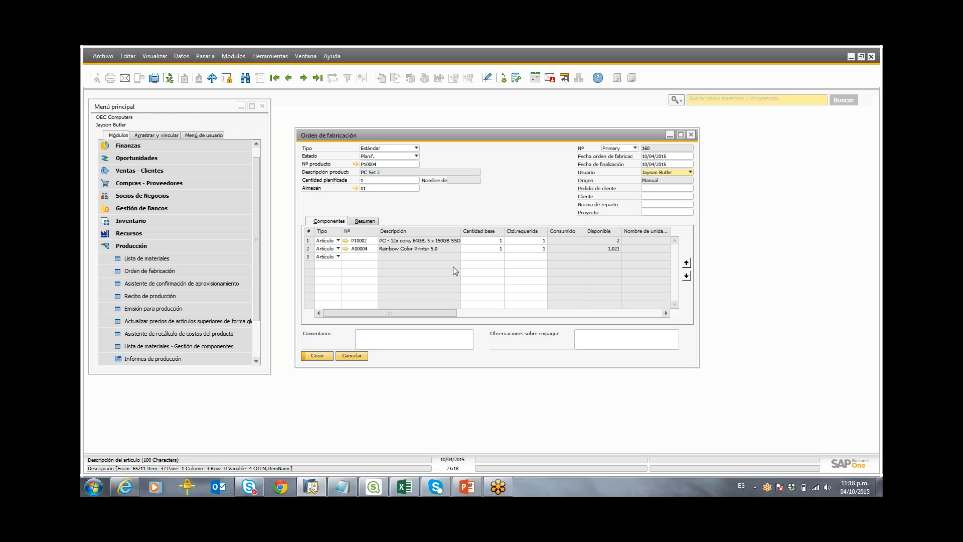
left_click(681, 134)
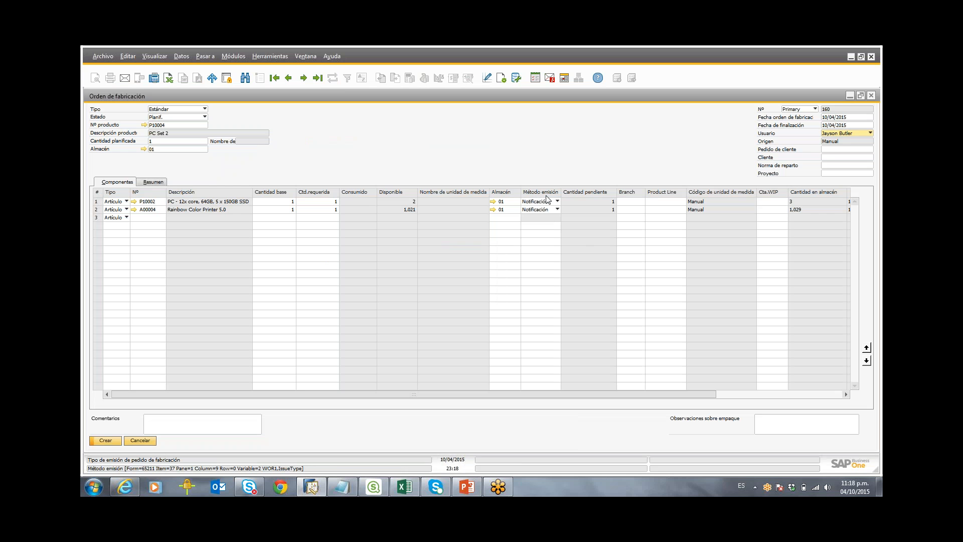
left_click(113, 440)
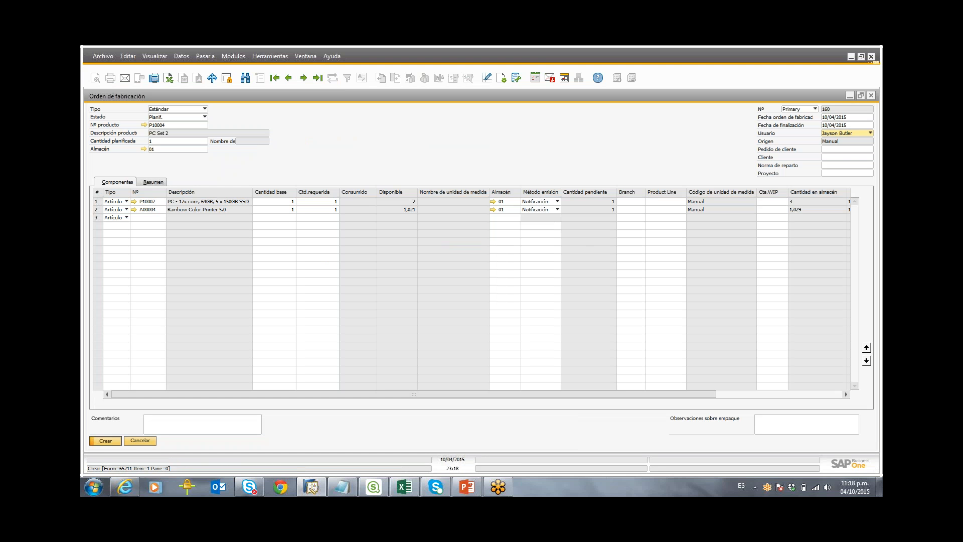
Step: Reopen the newly created P10004 production order, change its status to Liberado, save the update, and close it
left_click(317, 78)
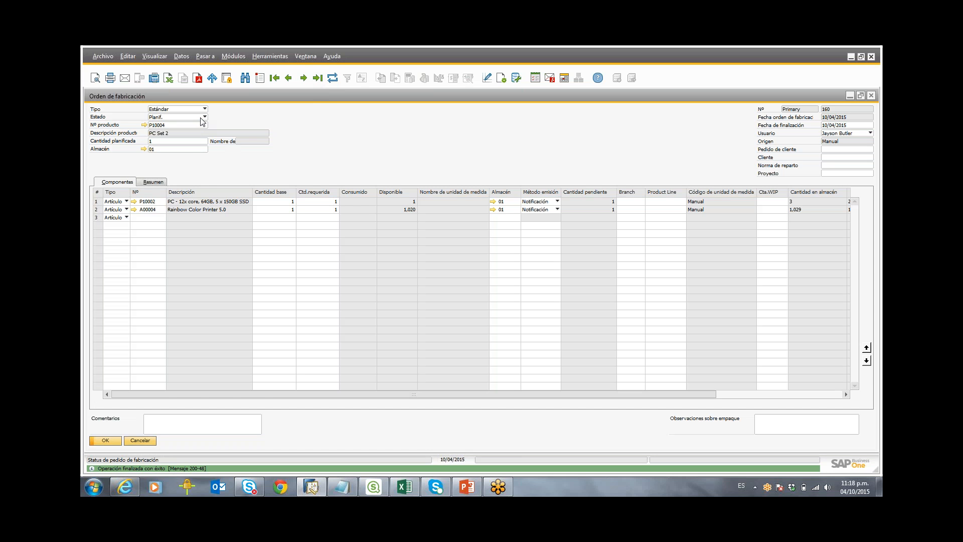
left_click(204, 117)
left_click(200, 132)
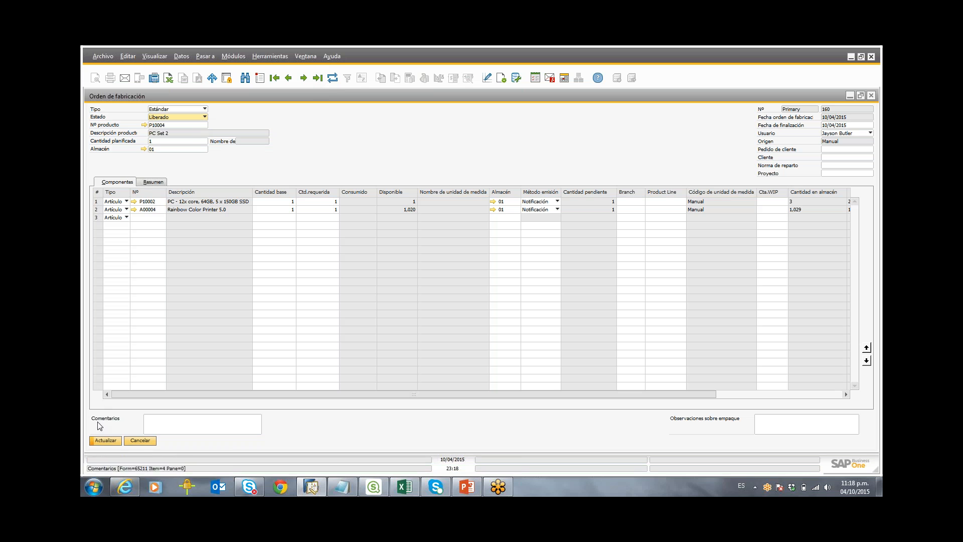
left_click(99, 440)
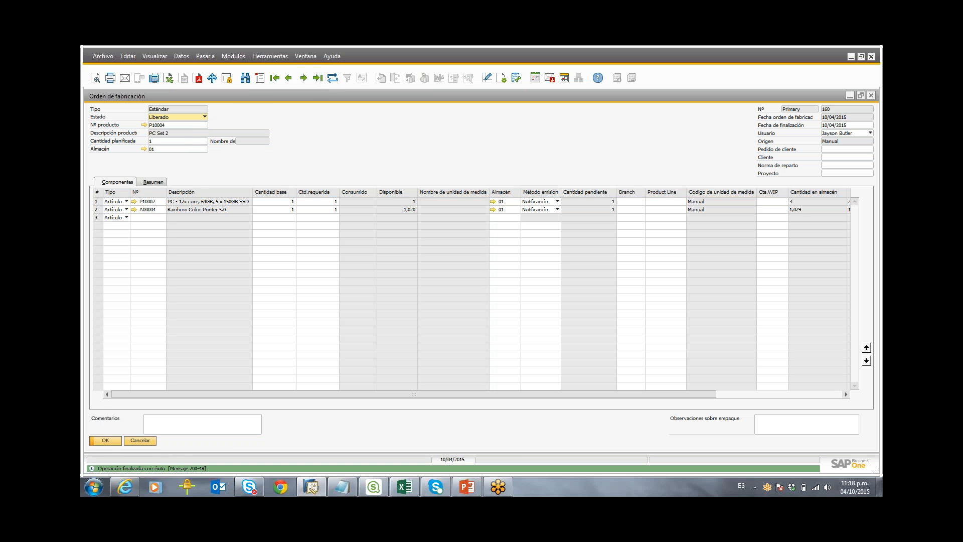
left_click(99, 440)
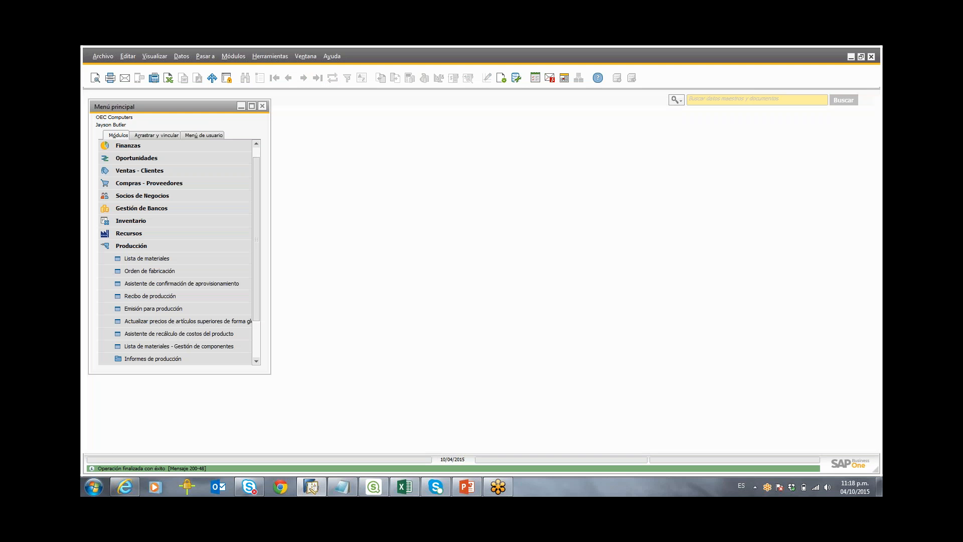
Step: Open the pick and pack manager (Gestor de efectuar picking y embalar) for open production orders, accepting the selection criteria
left_click(215, 249)
left_click(221, 237)
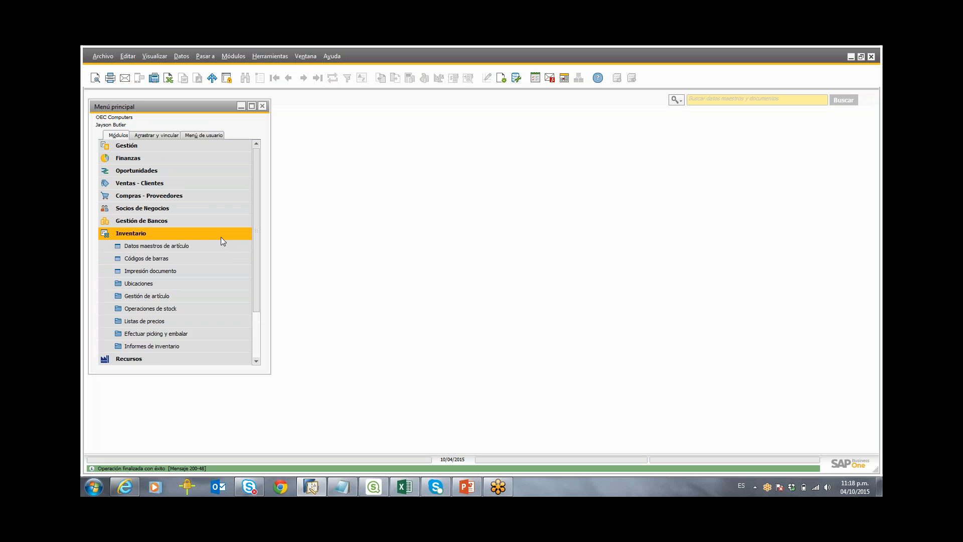
left_click(207, 335)
left_click(207, 344)
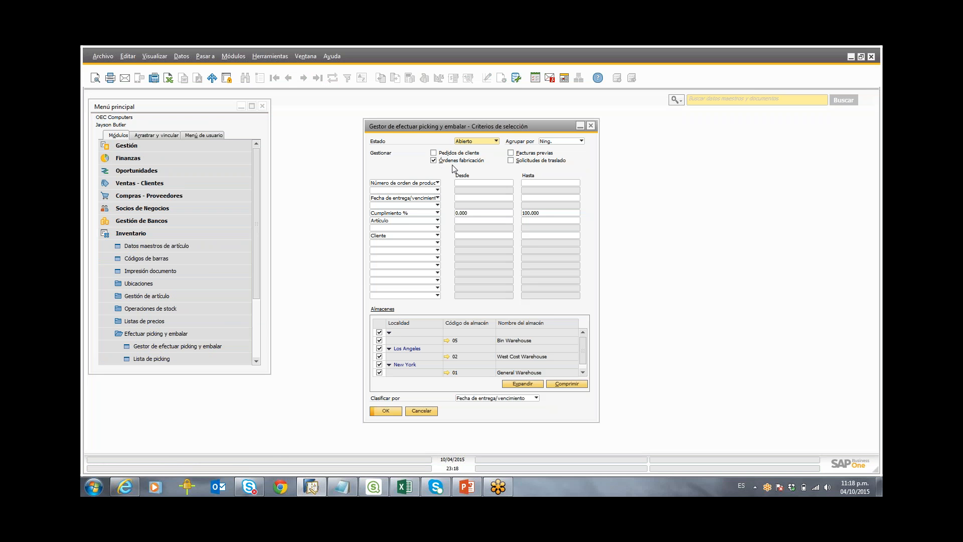
left_click(393, 411)
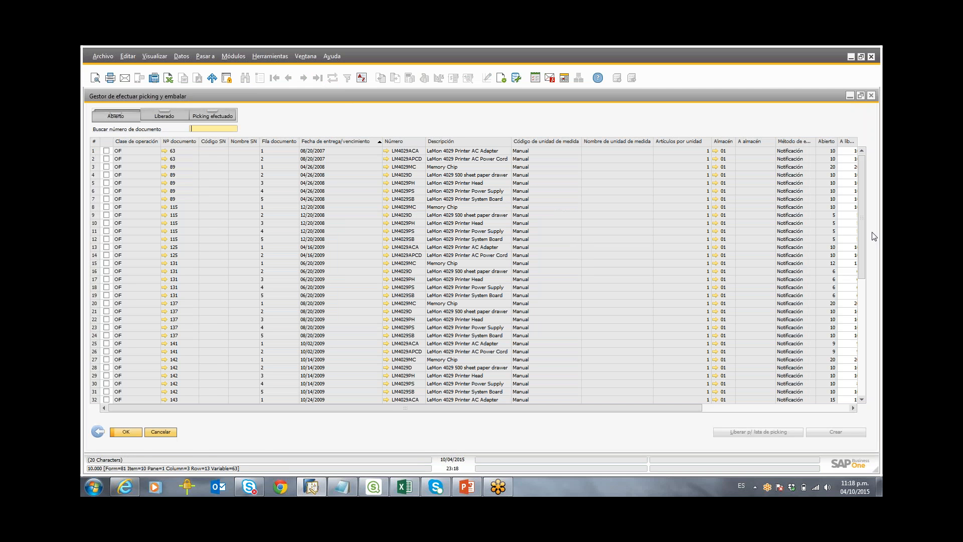
Step: Select component lines P10002 and A00004 of production order 160 and generate a pick list from them without splitting
left_click_drag(863, 220, 861, 386)
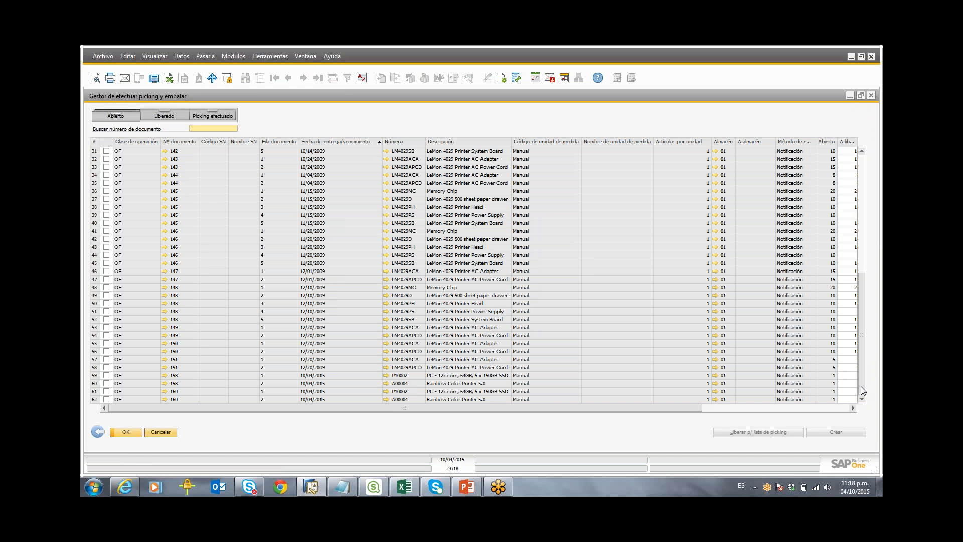
left_click(106, 399)
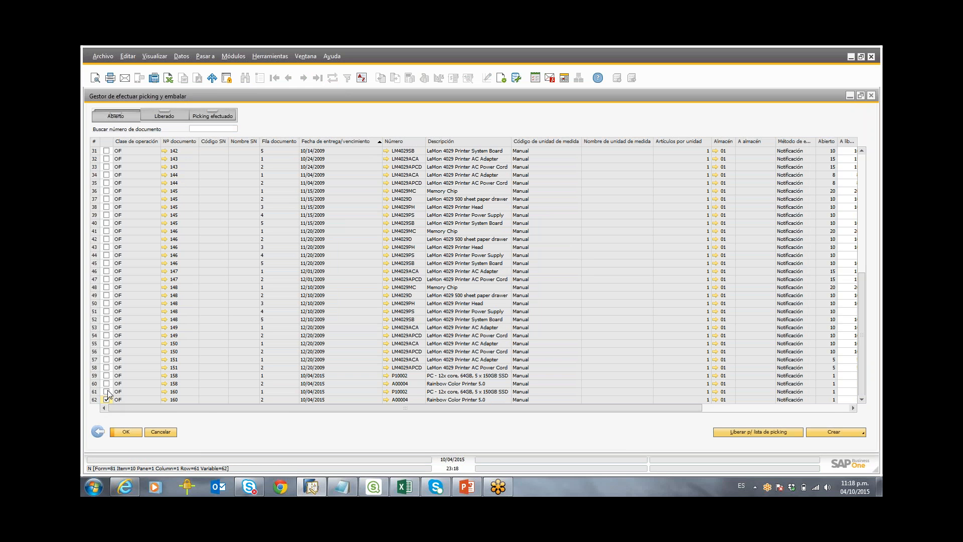
left_click(107, 391)
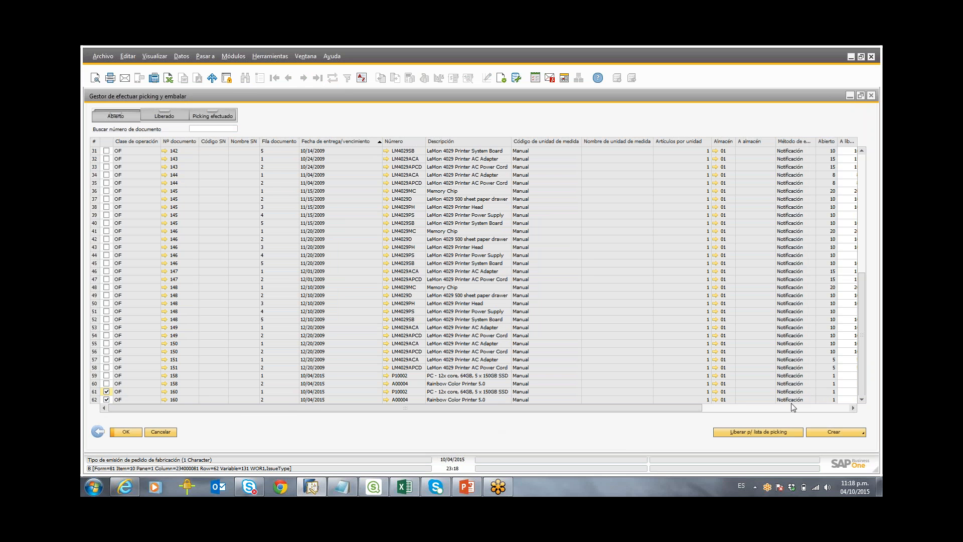
left_click(760, 433)
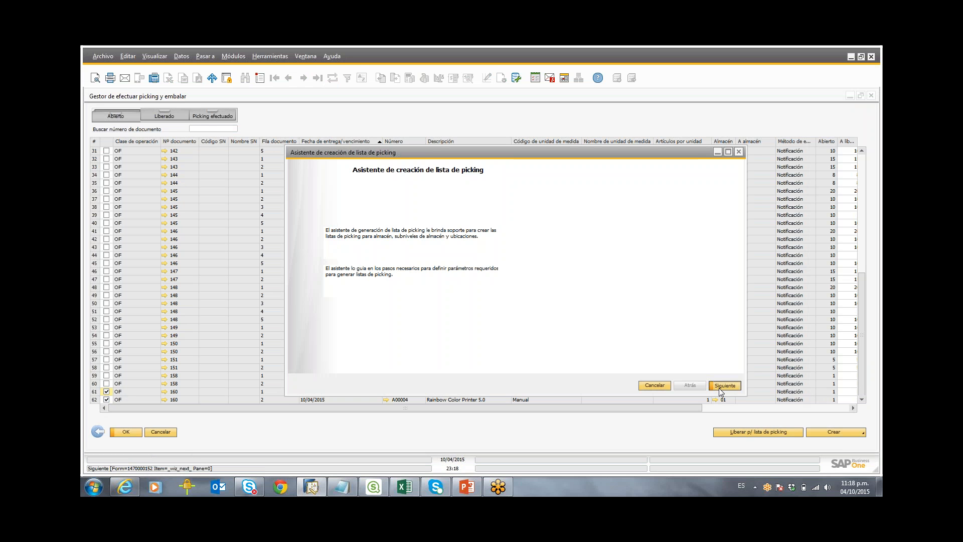
left_click(722, 385)
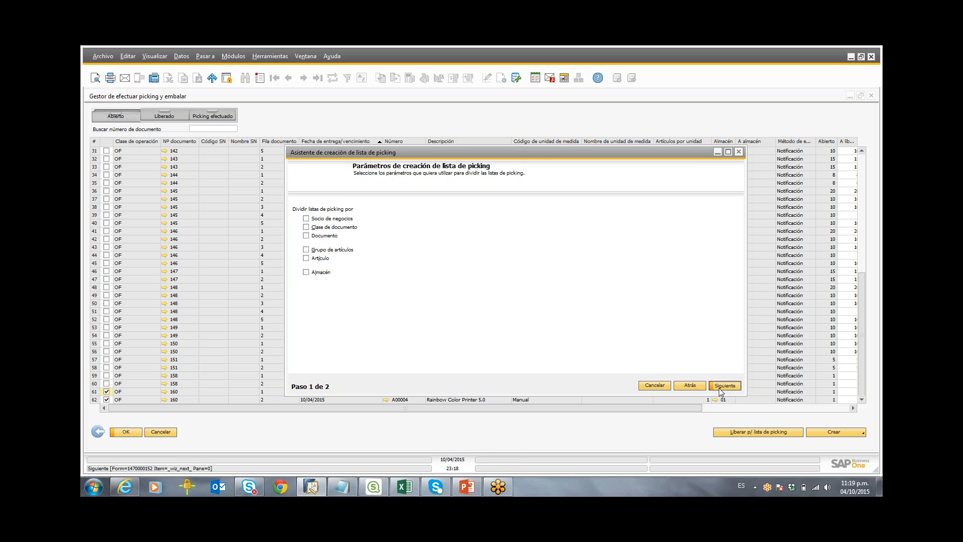
left_click(718, 387)
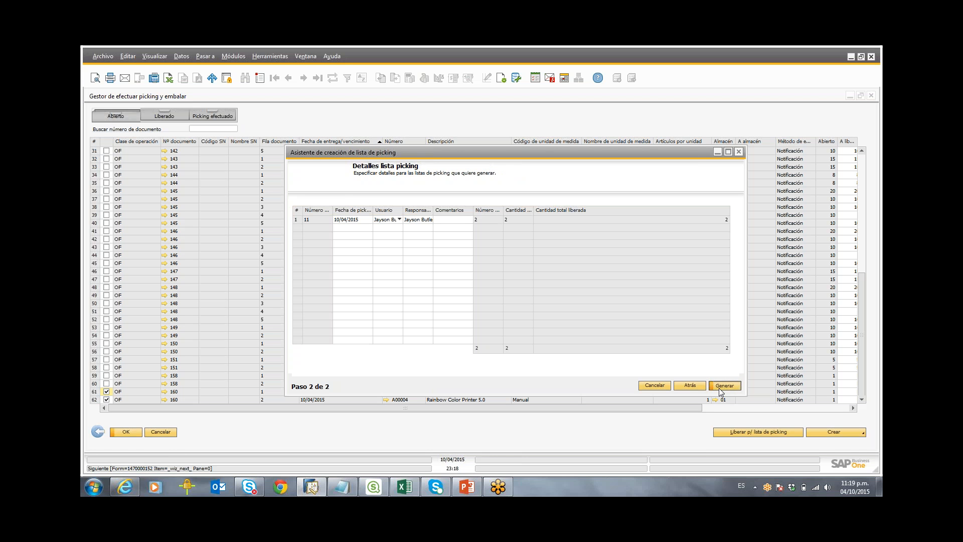
left_click(724, 385)
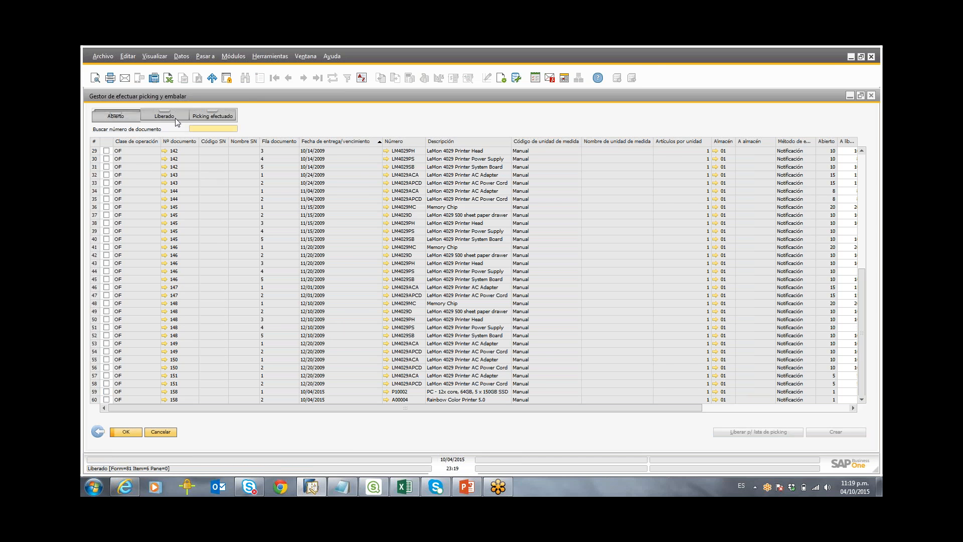
Step: Select the two released picking lines of production order 160 in the pick and pack manager
left_click(175, 118)
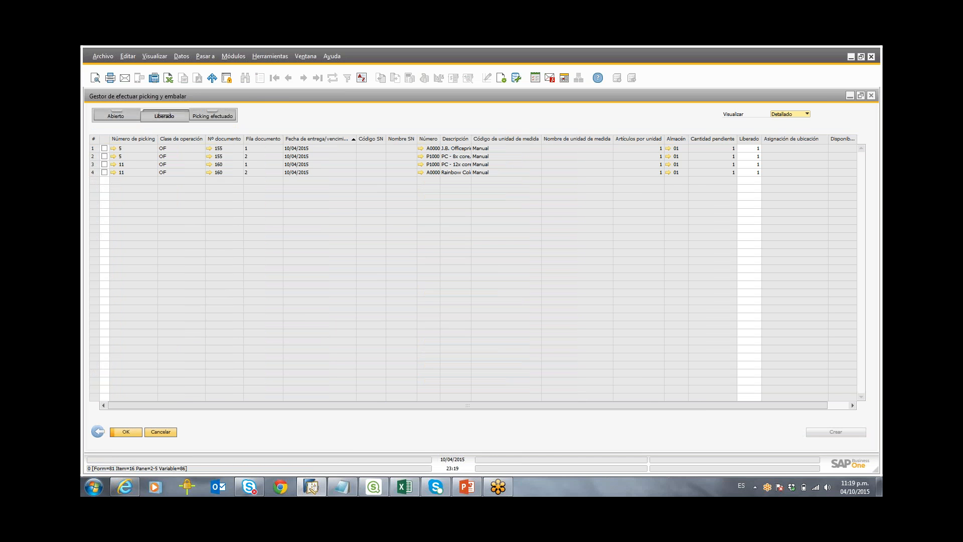
left_click(105, 164)
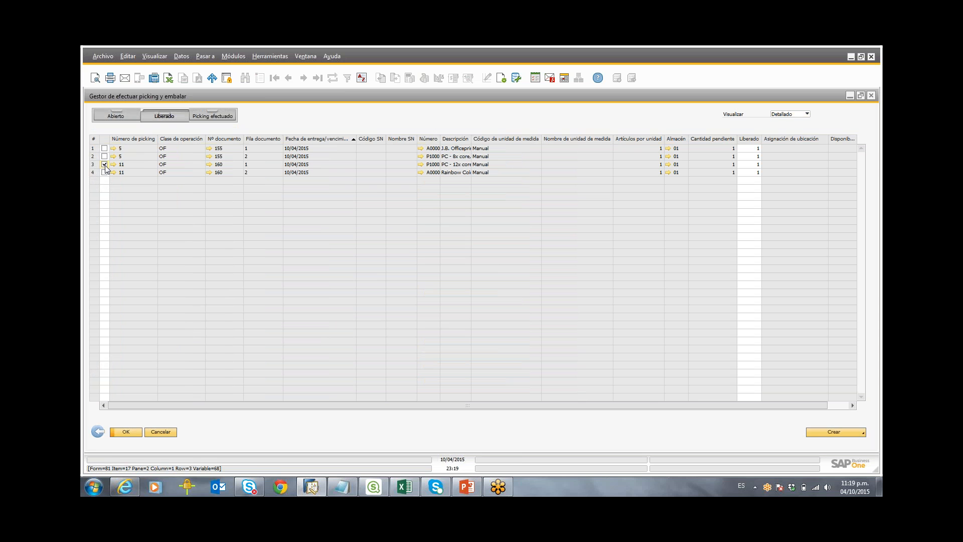
left_click(104, 173)
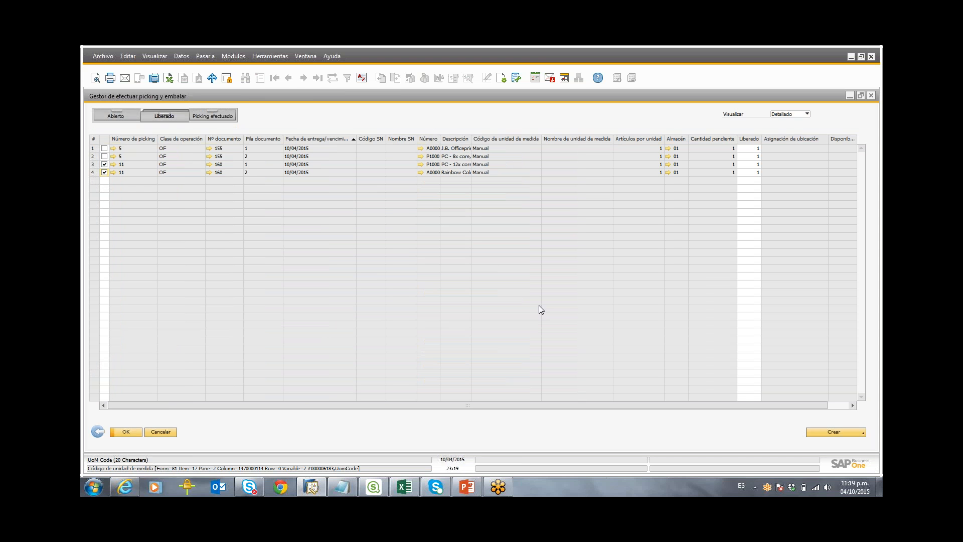
Step: Try to create an Emisión para producción from the selected lines of order 160, then cancel the document
left_click(810, 432)
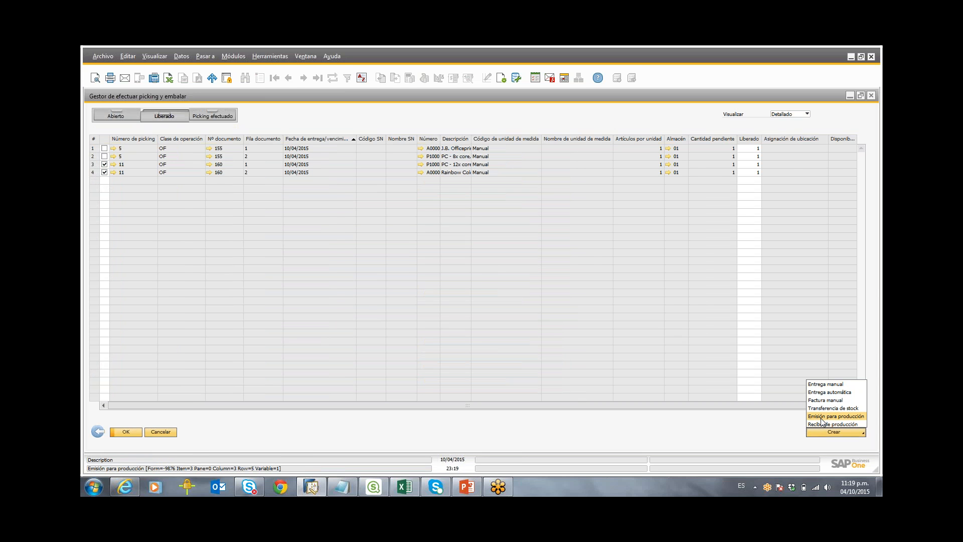
left_click(821, 417)
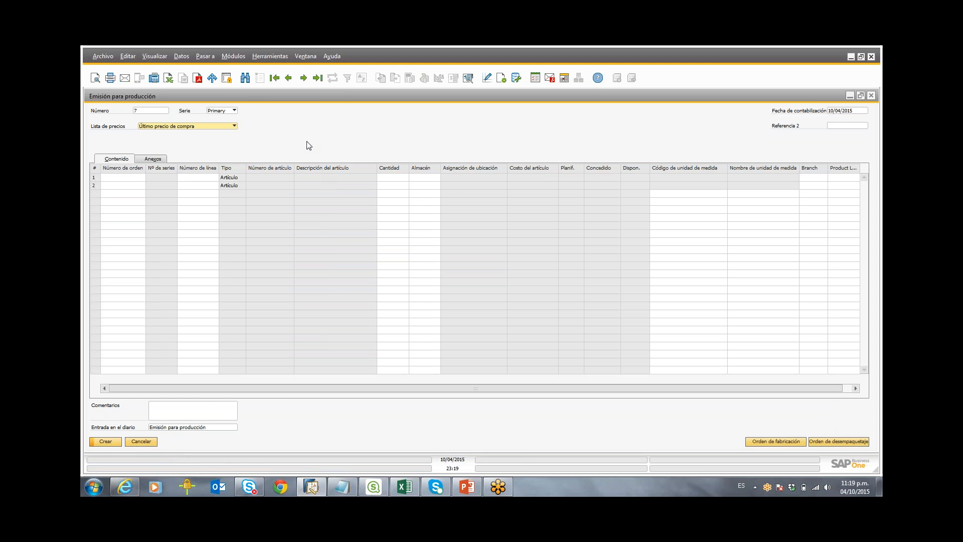
double_click(325, 98)
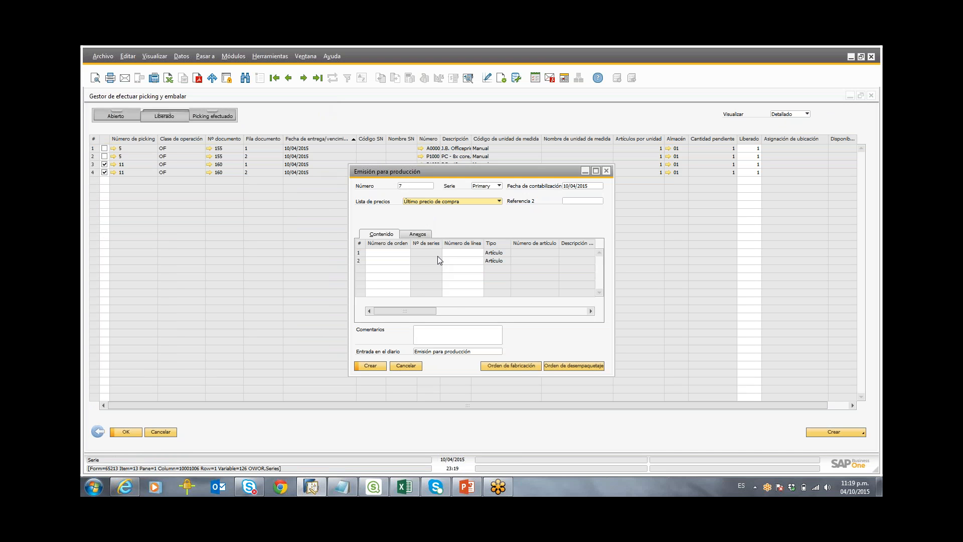
left_click(405, 366)
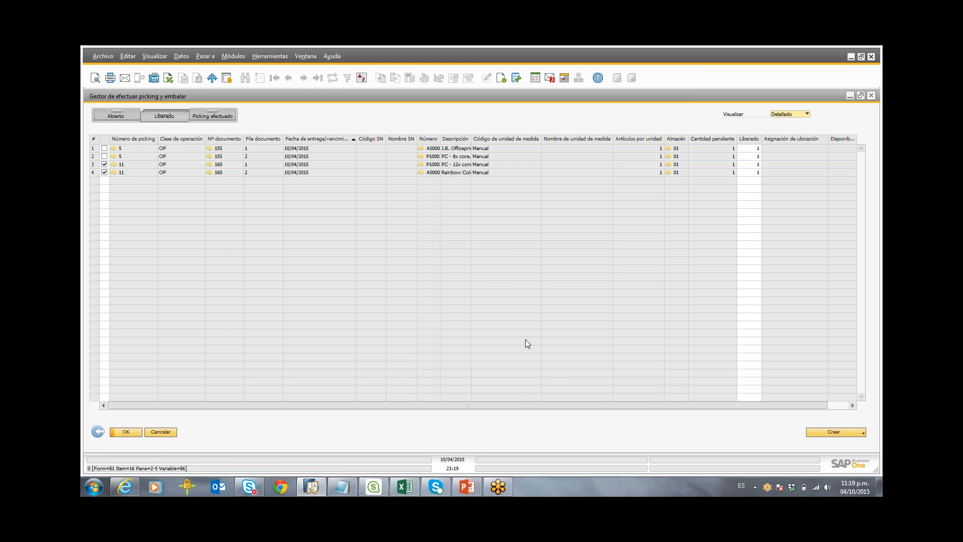
Step: Create a Recibo de producción for order 160 from the selected lines and close the pick and pack manager
left_click(841, 434)
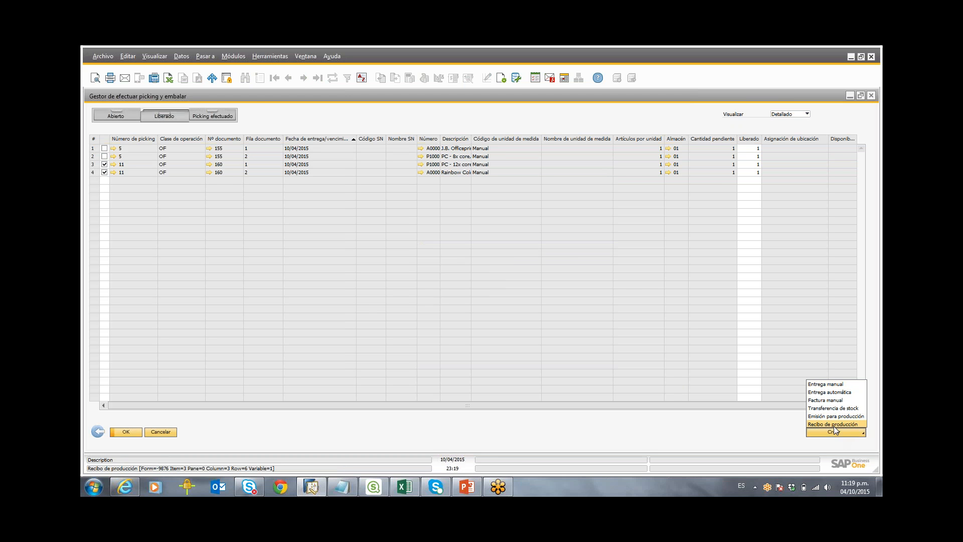
left_click(834, 425)
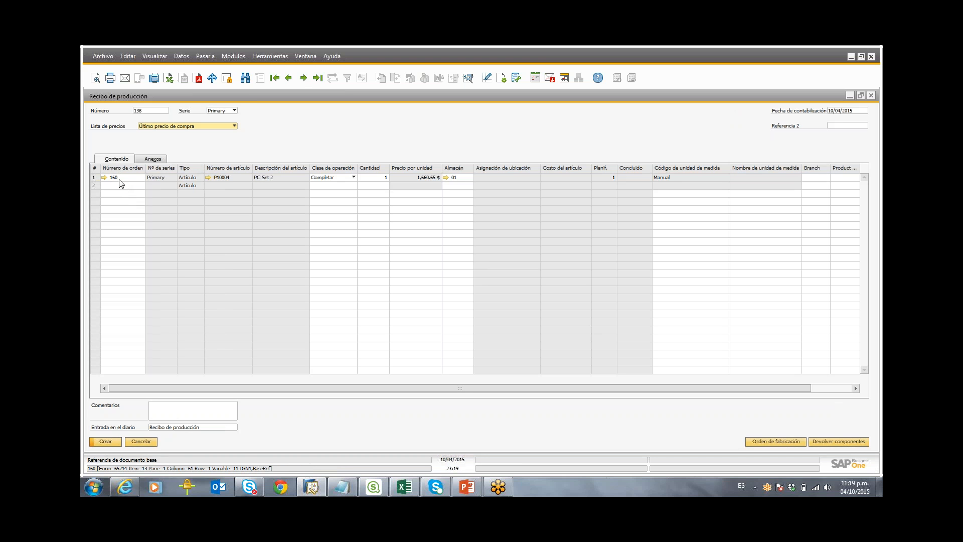
left_click(109, 441)
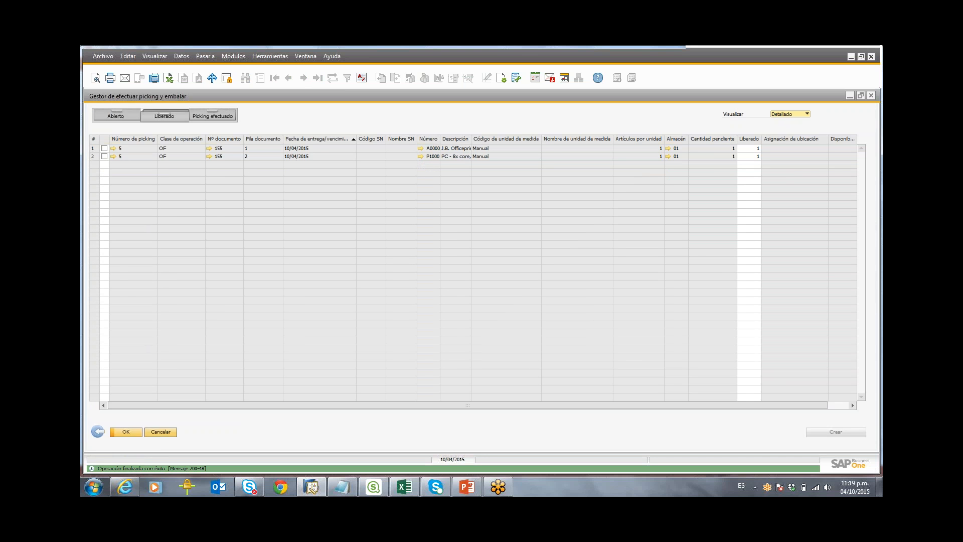
left_click(172, 432)
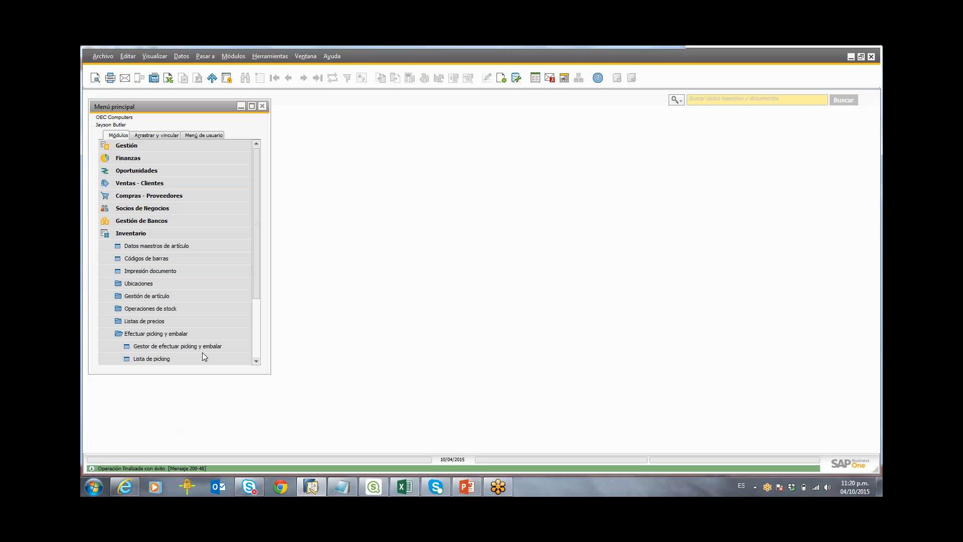
Step: Open the latest production order, for P10004, and examine its component consumption and its cost and quantity summary
left_click(230, 239)
left_click(217, 257)
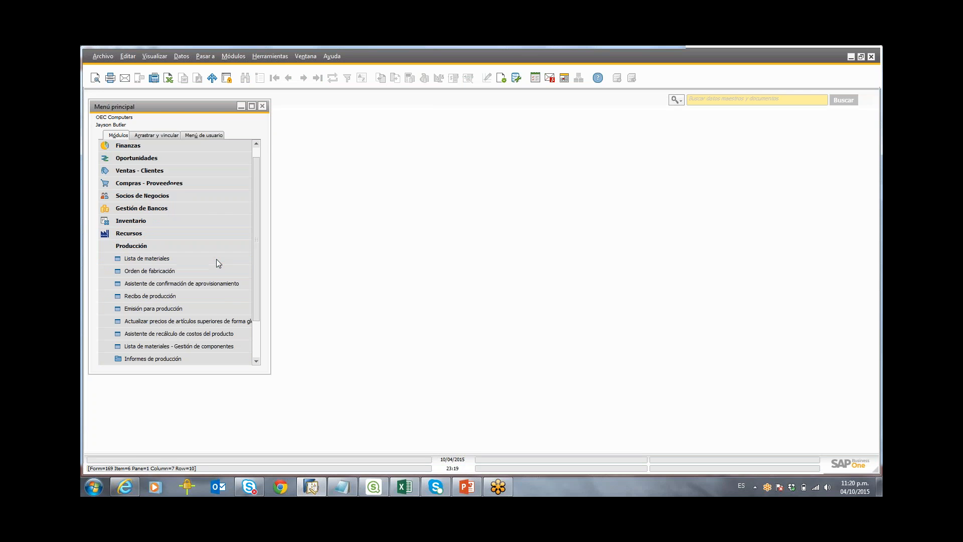
left_click(215, 271)
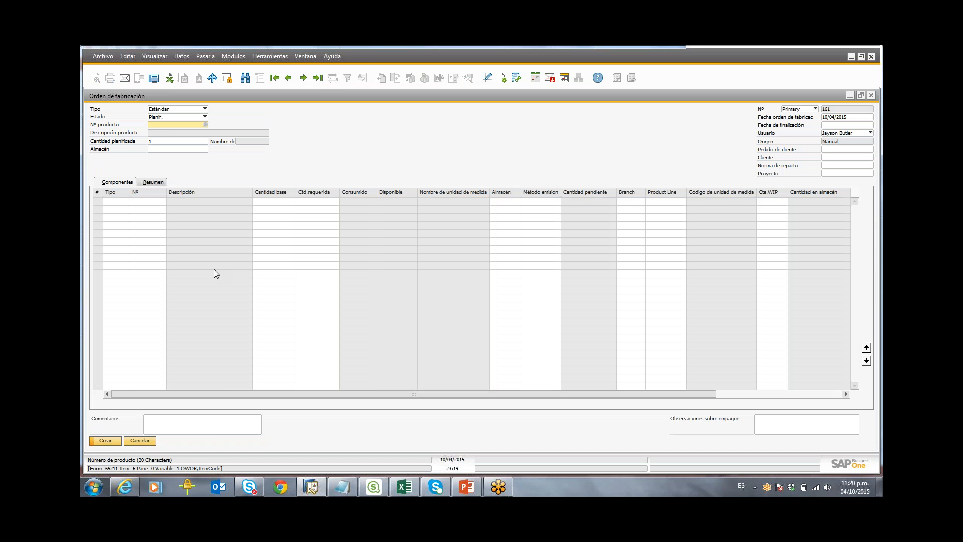
left_click(315, 80)
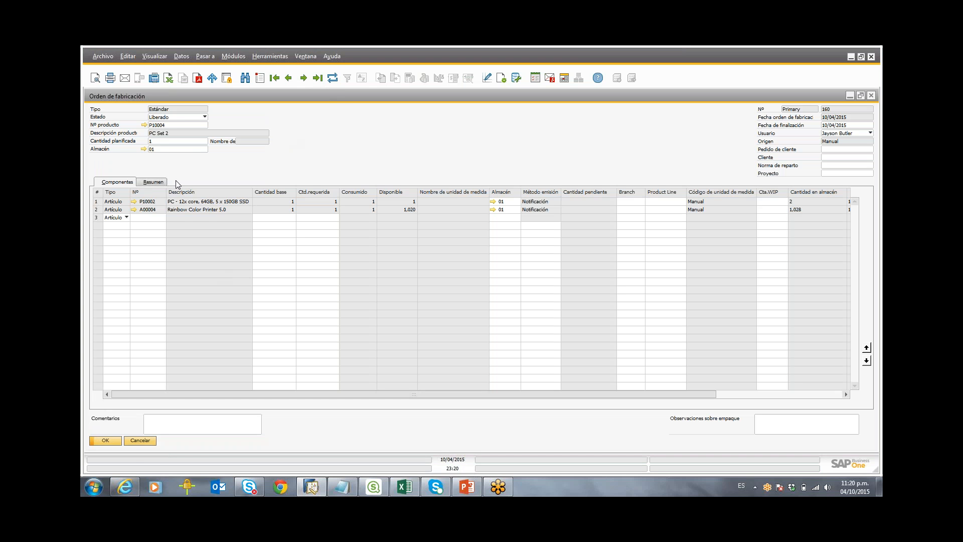
left_click(156, 184)
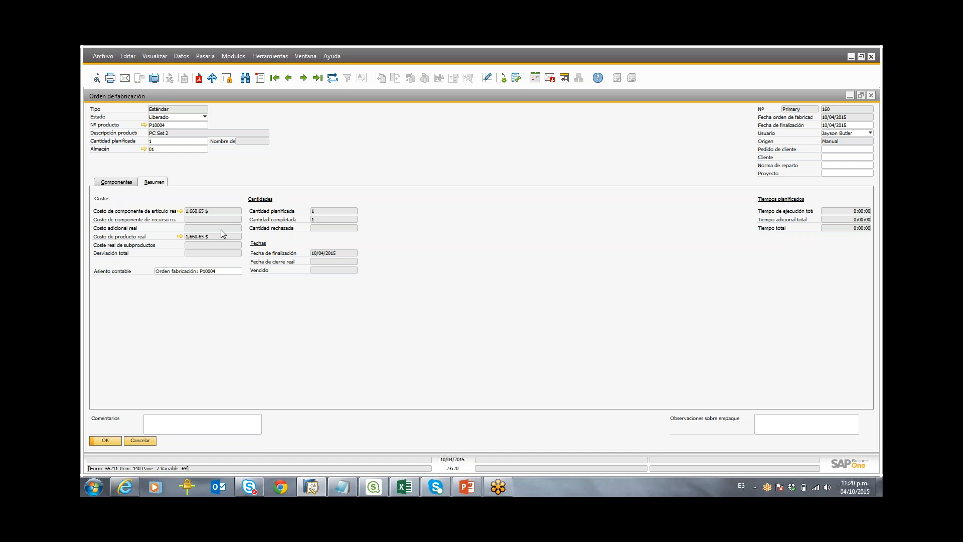
left_click(132, 185)
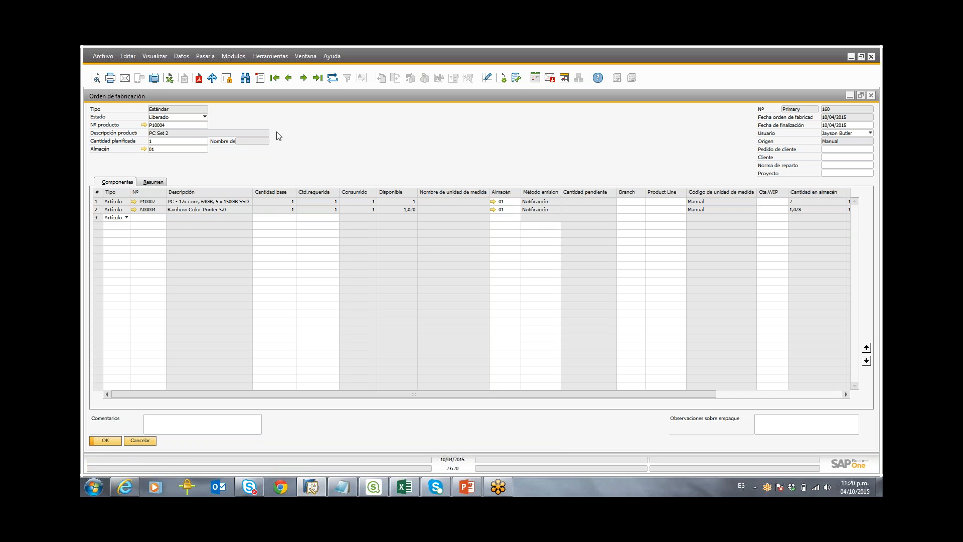
left_click(153, 183)
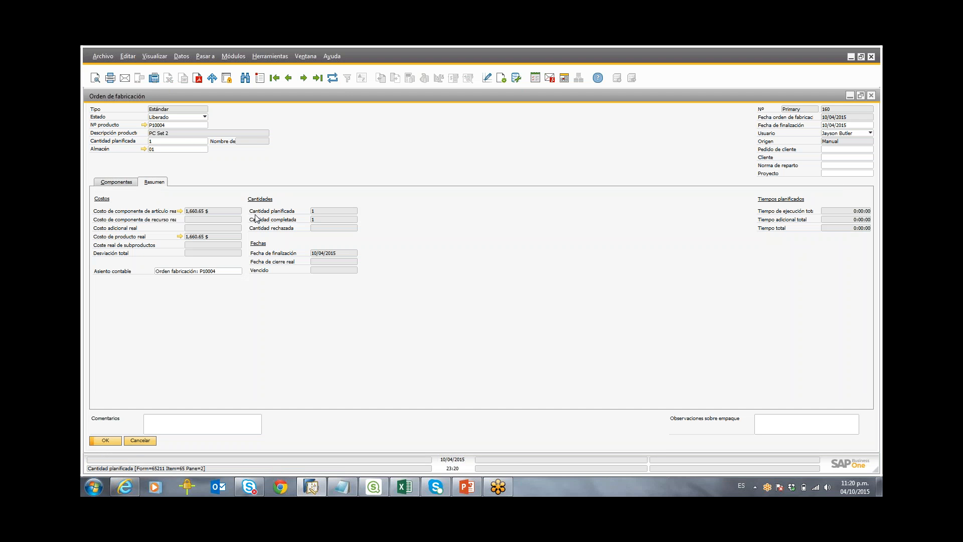
Step: Review the components of the P10004 production order once more, close it, and collapse the Producción module
left_click(861, 96)
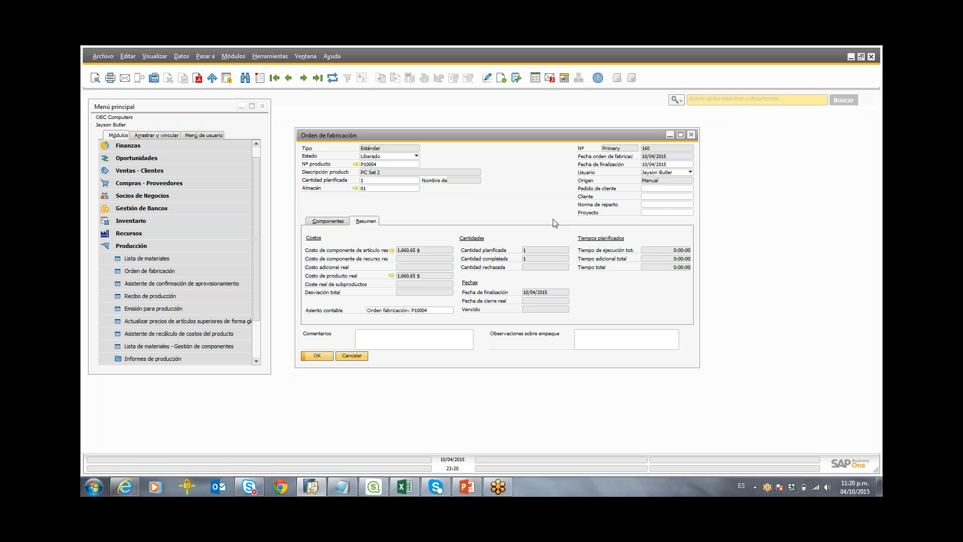
left_click(329, 220)
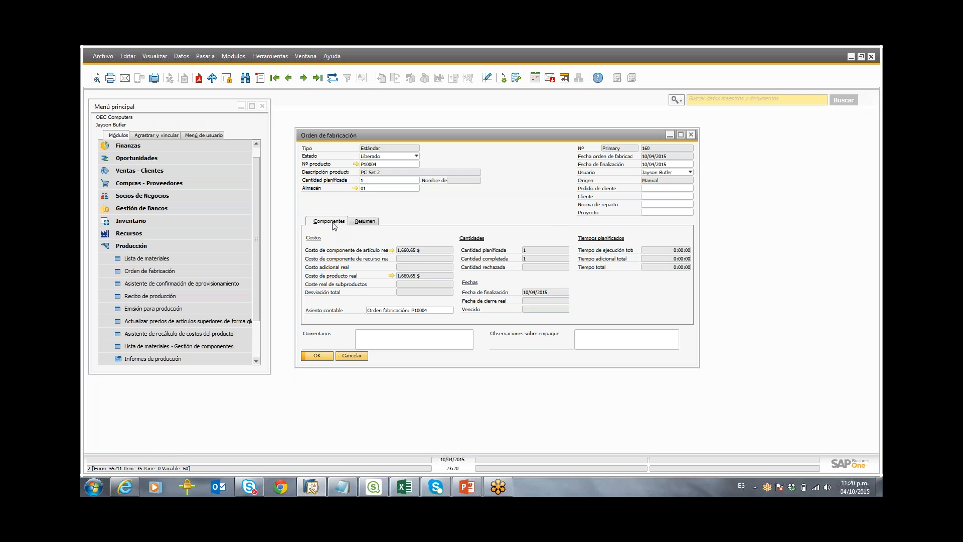
left_click(681, 134)
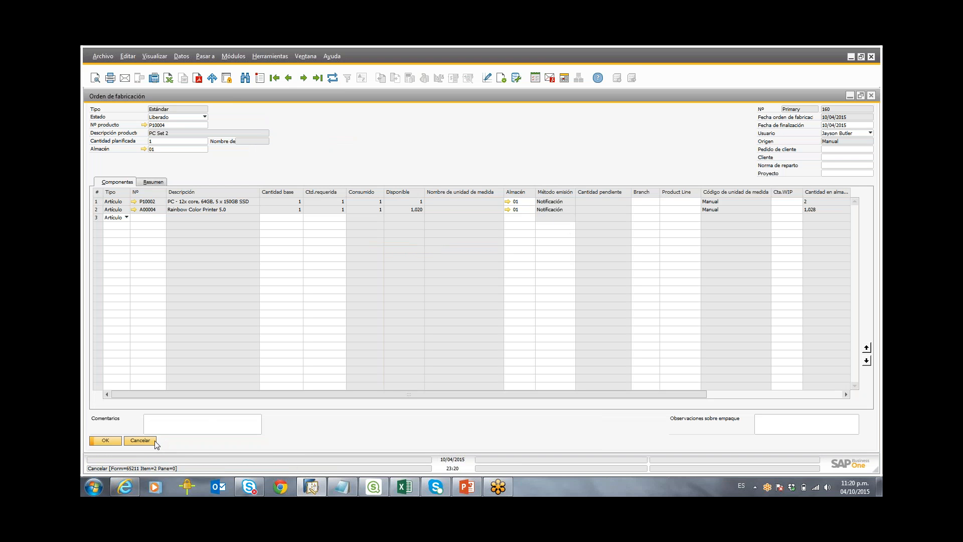
left_click(140, 440)
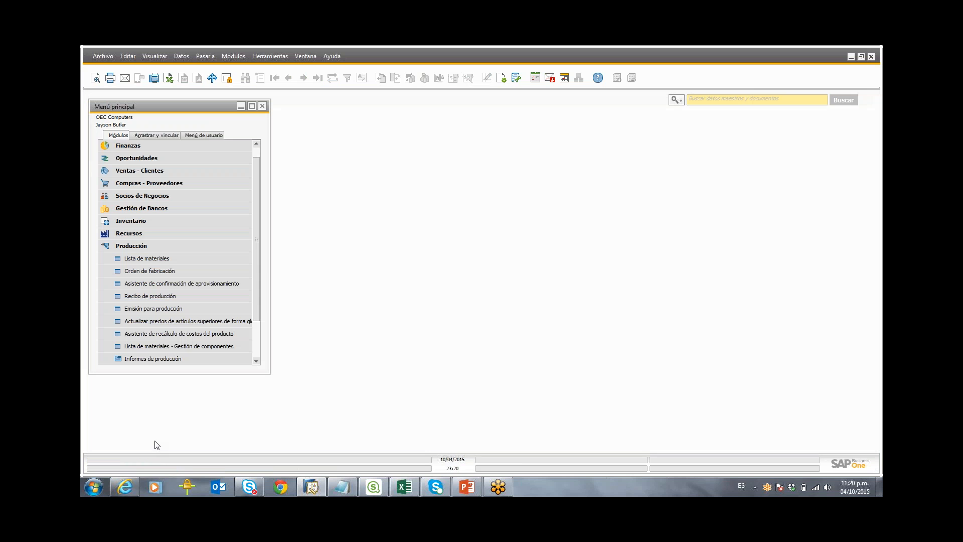
left_click(235, 246)
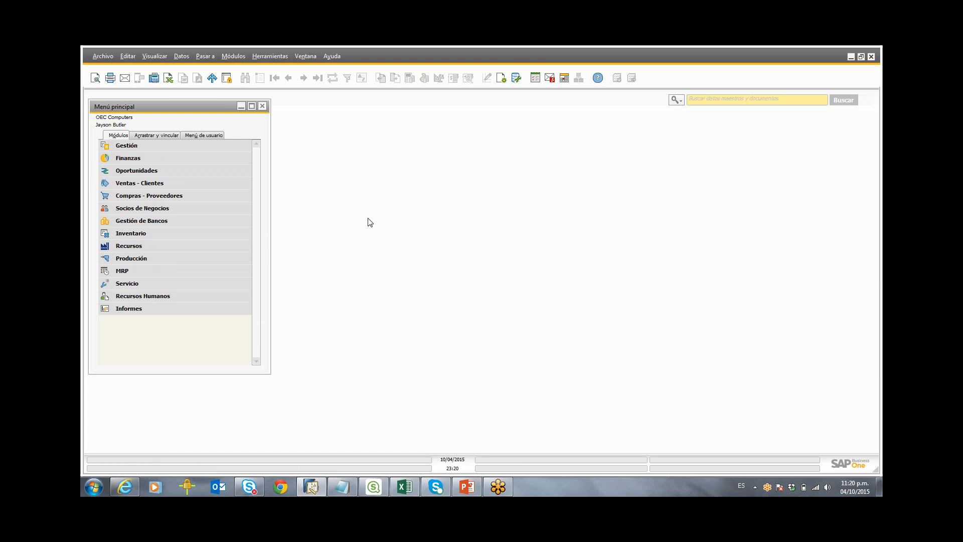